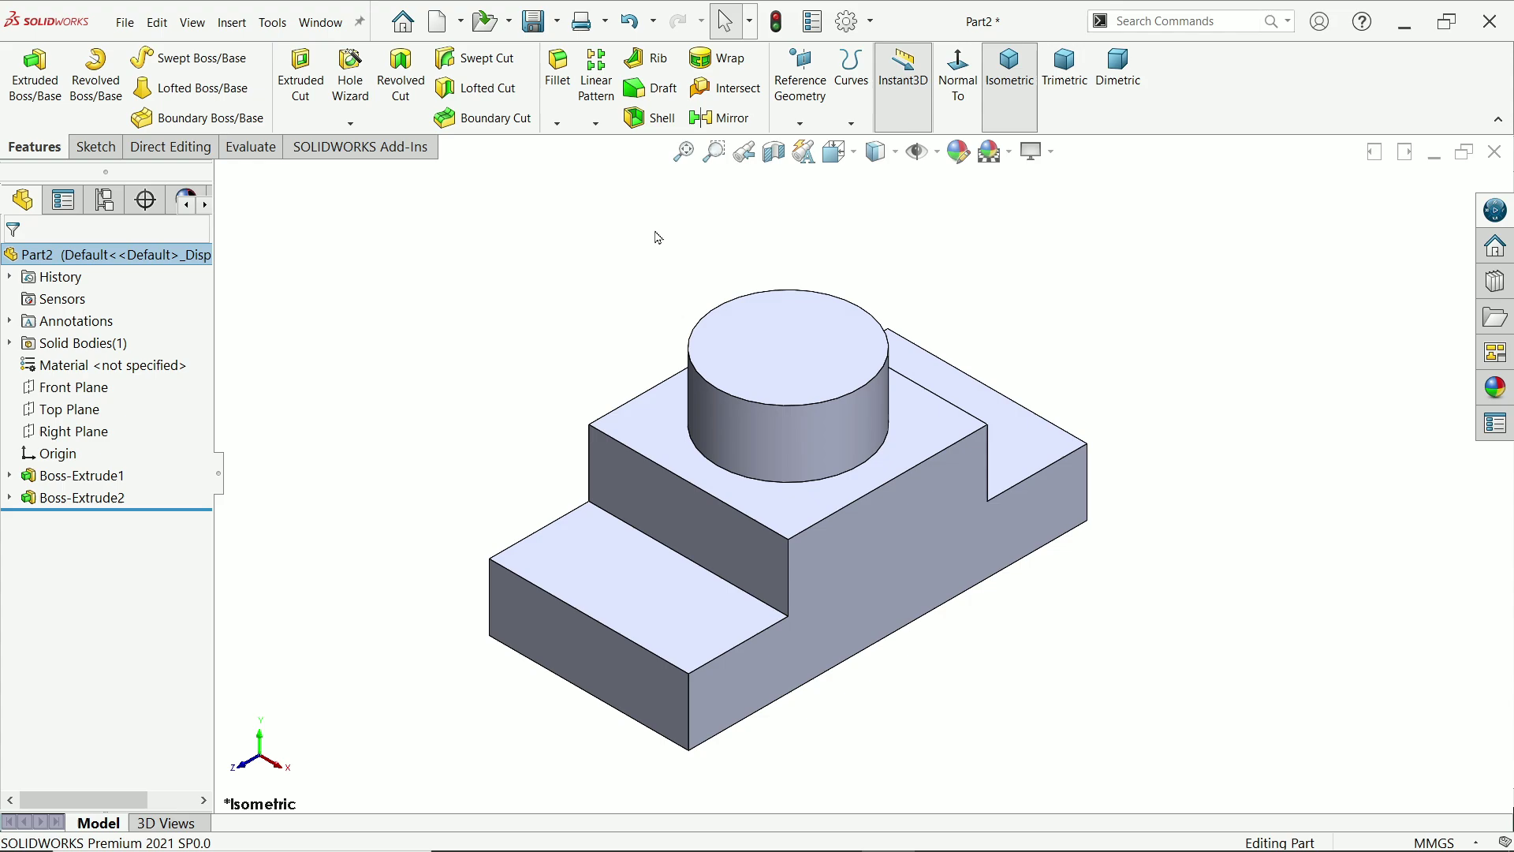
In FilletXpert, apply a 2 mm fillet to the cylindrical boss's top circular edge
left_click(558, 79)
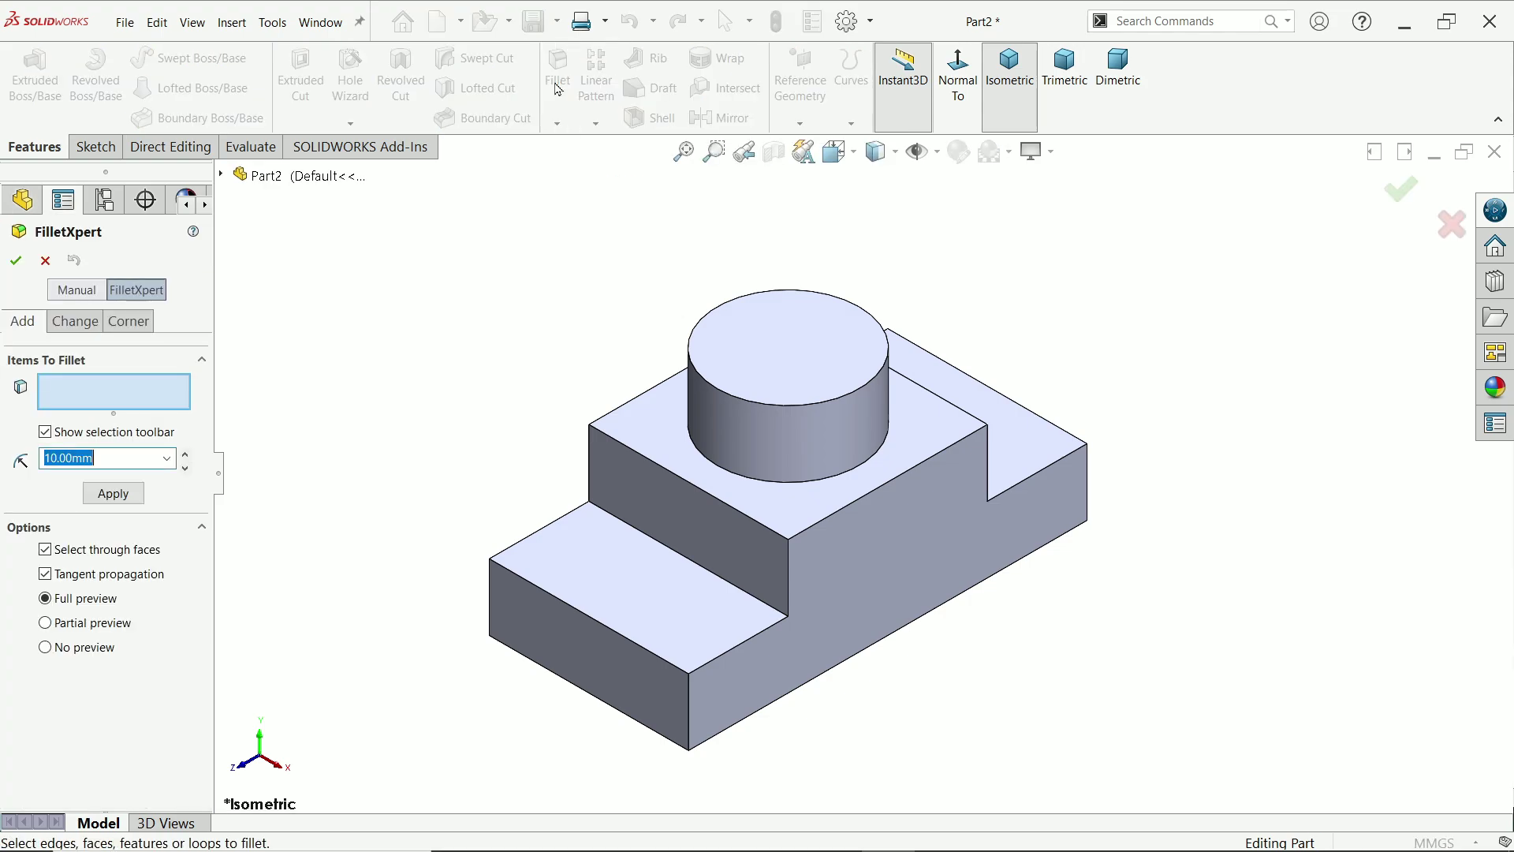
left_click(68, 294)
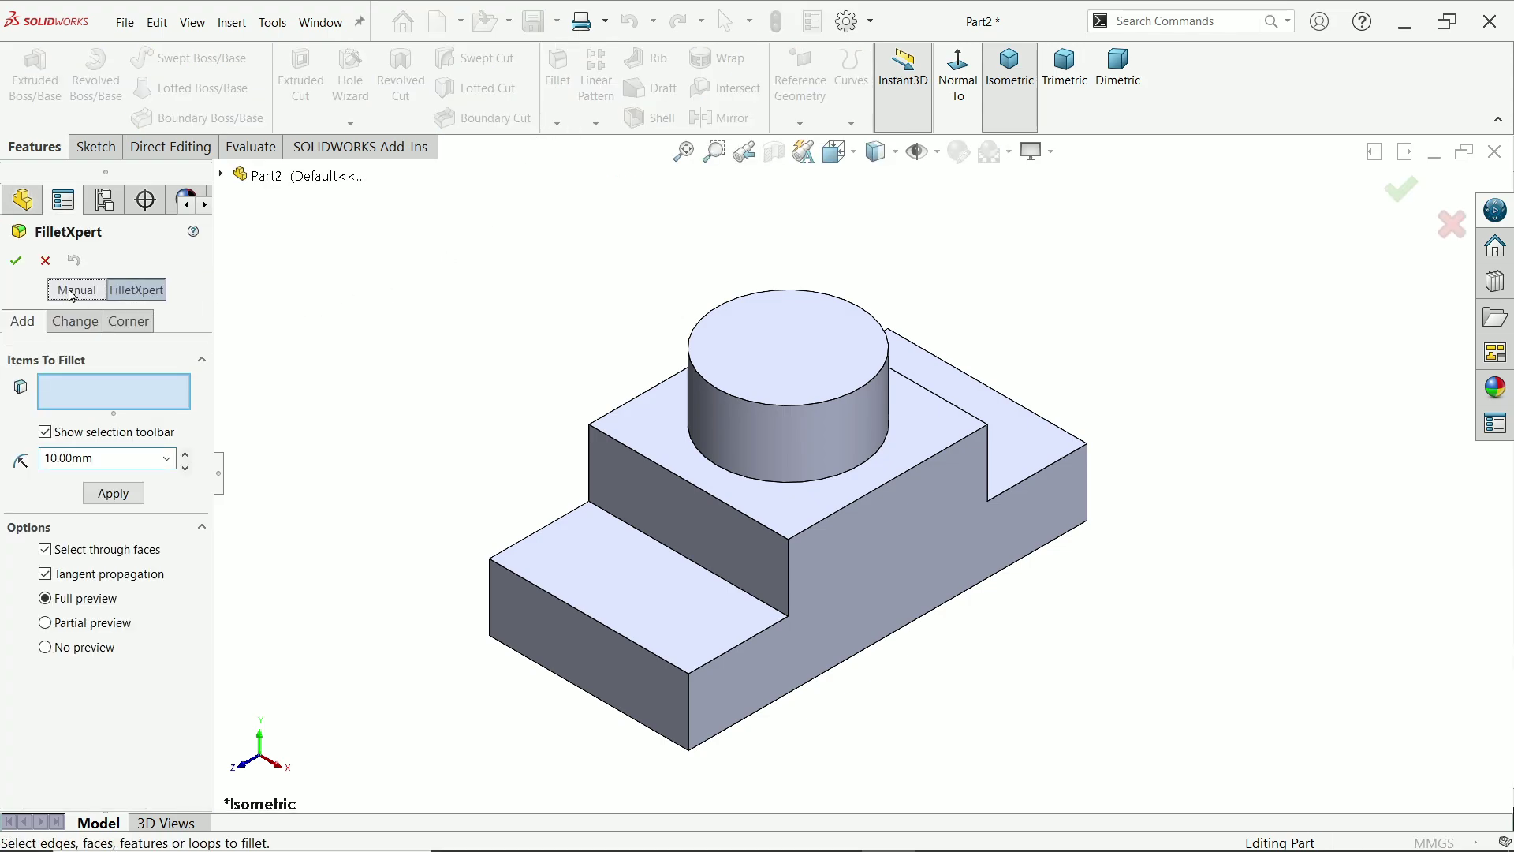
left_click(137, 290)
type("2")
left_click(757, 403)
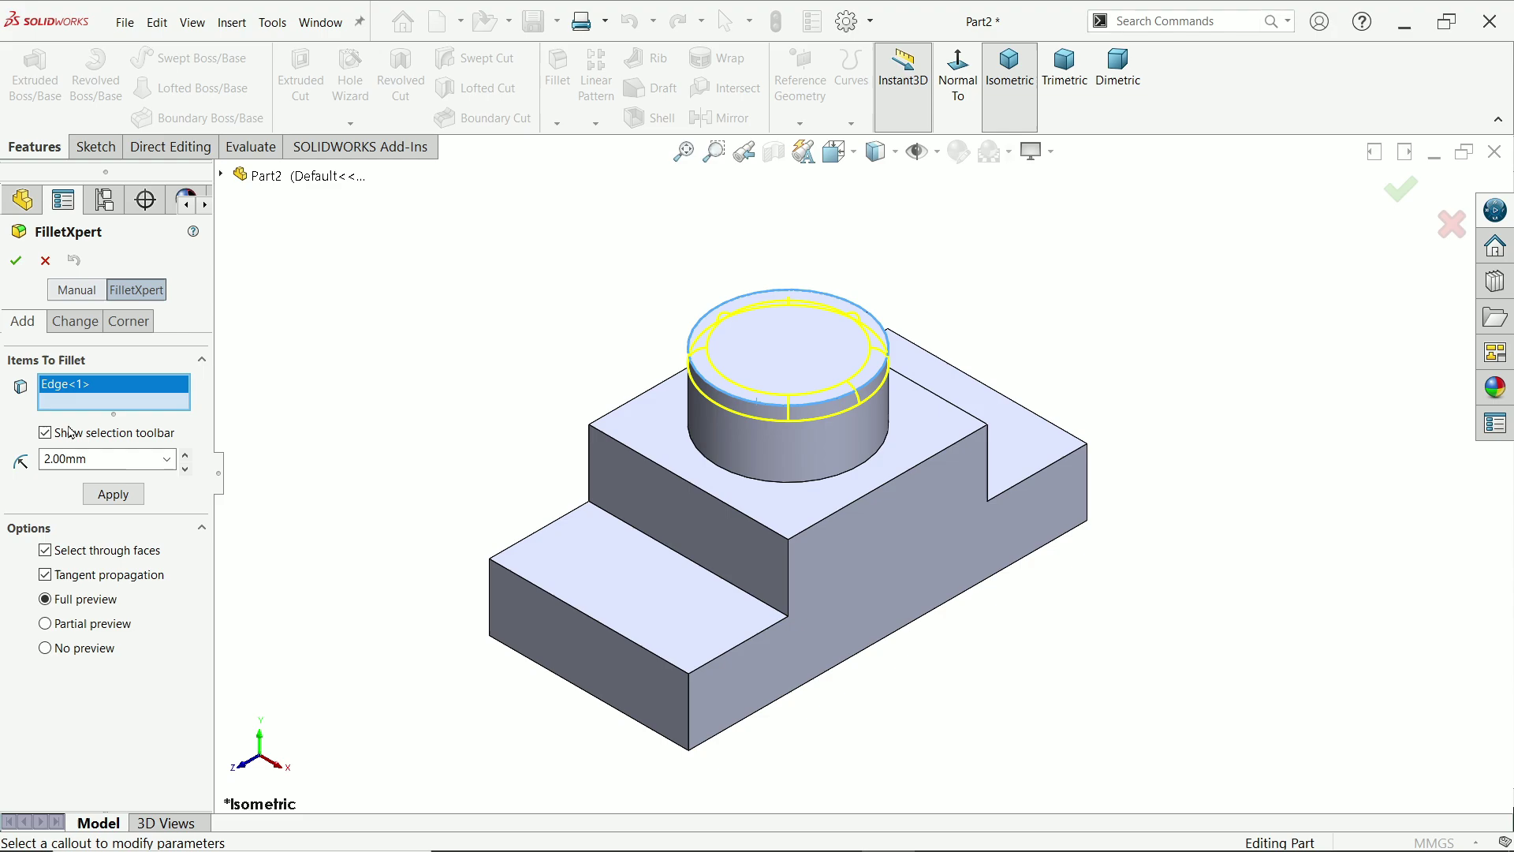
left_click(122, 500)
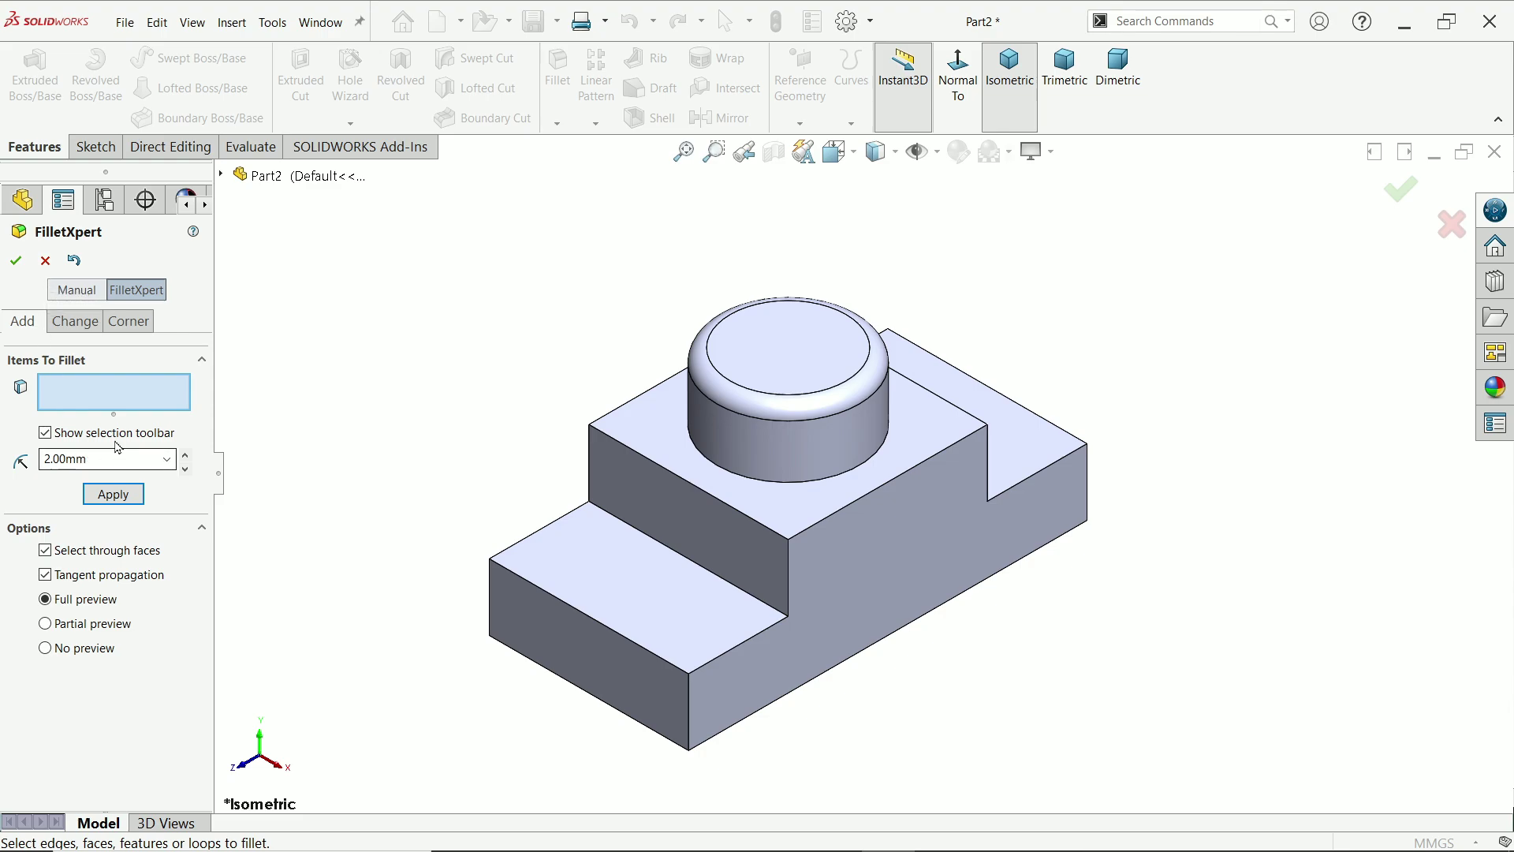
Apply 1 mm fillets to the lowest step's top and bottom front edges
double_click(98, 459)
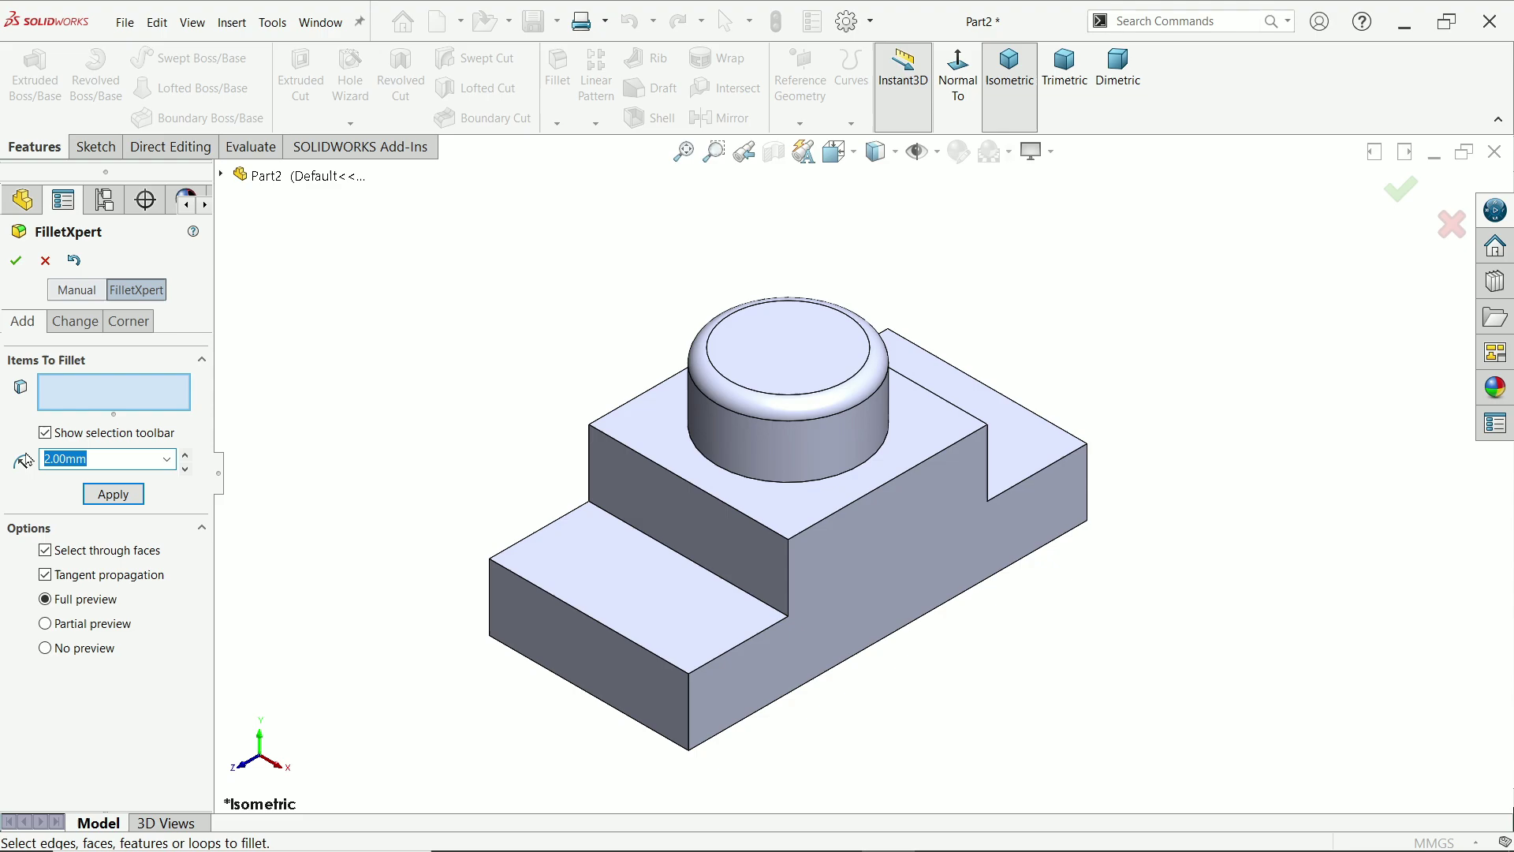
type("1")
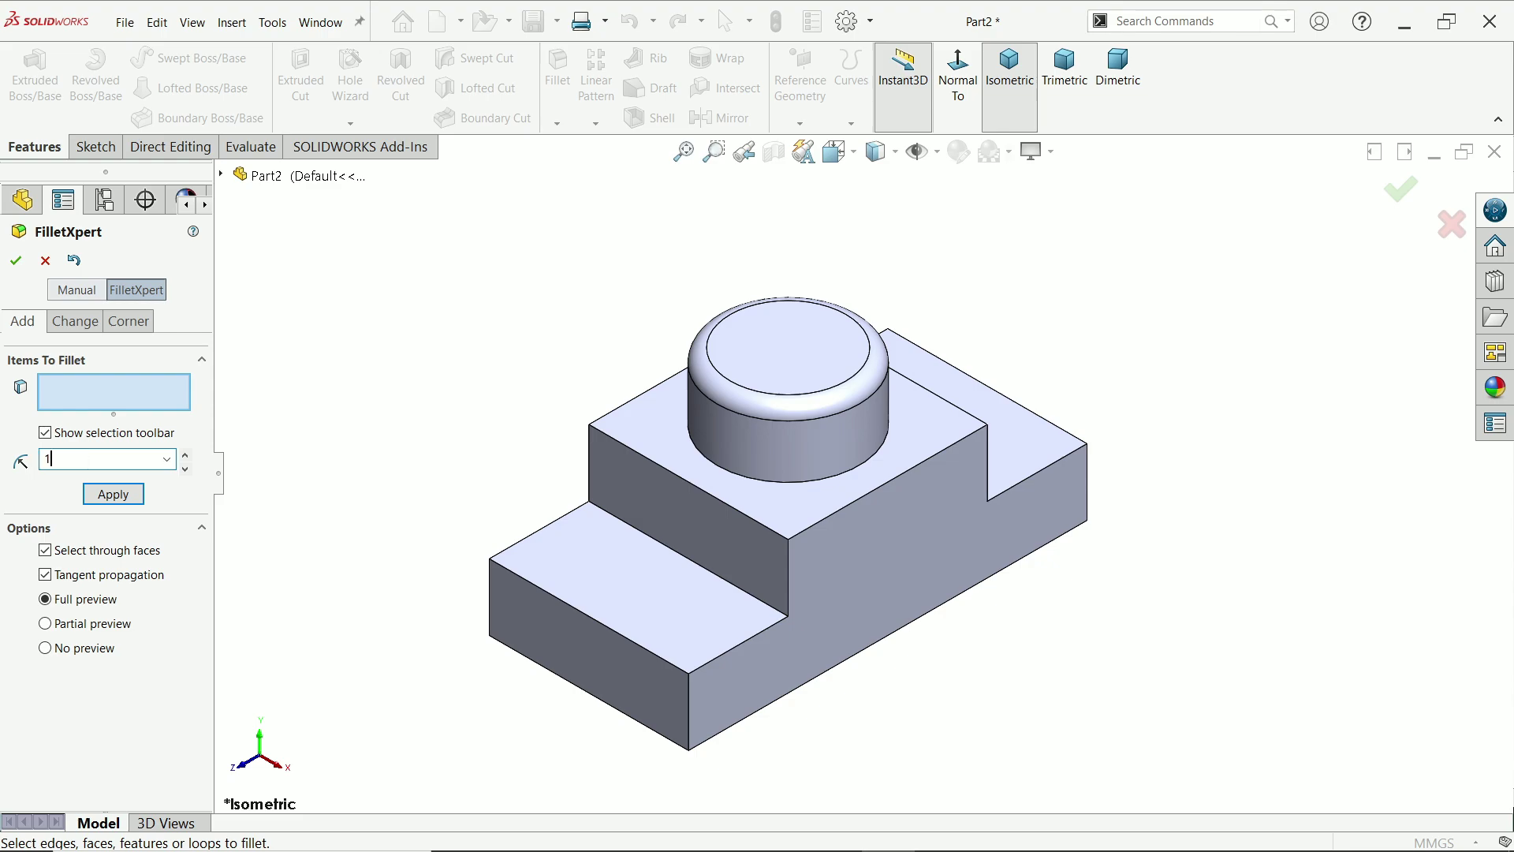
left_click(579, 618)
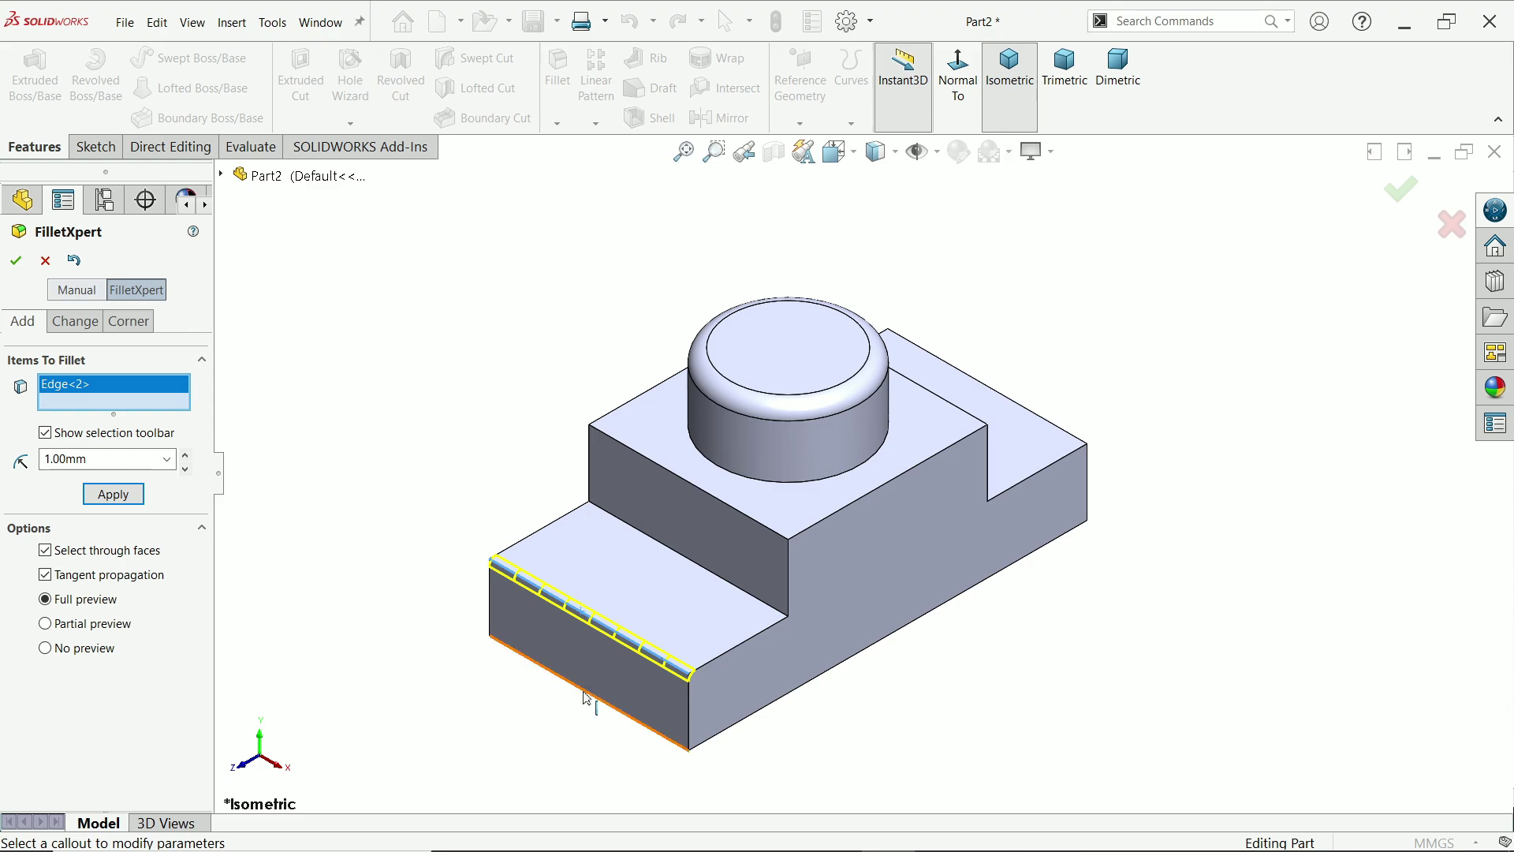
left_click(552, 678)
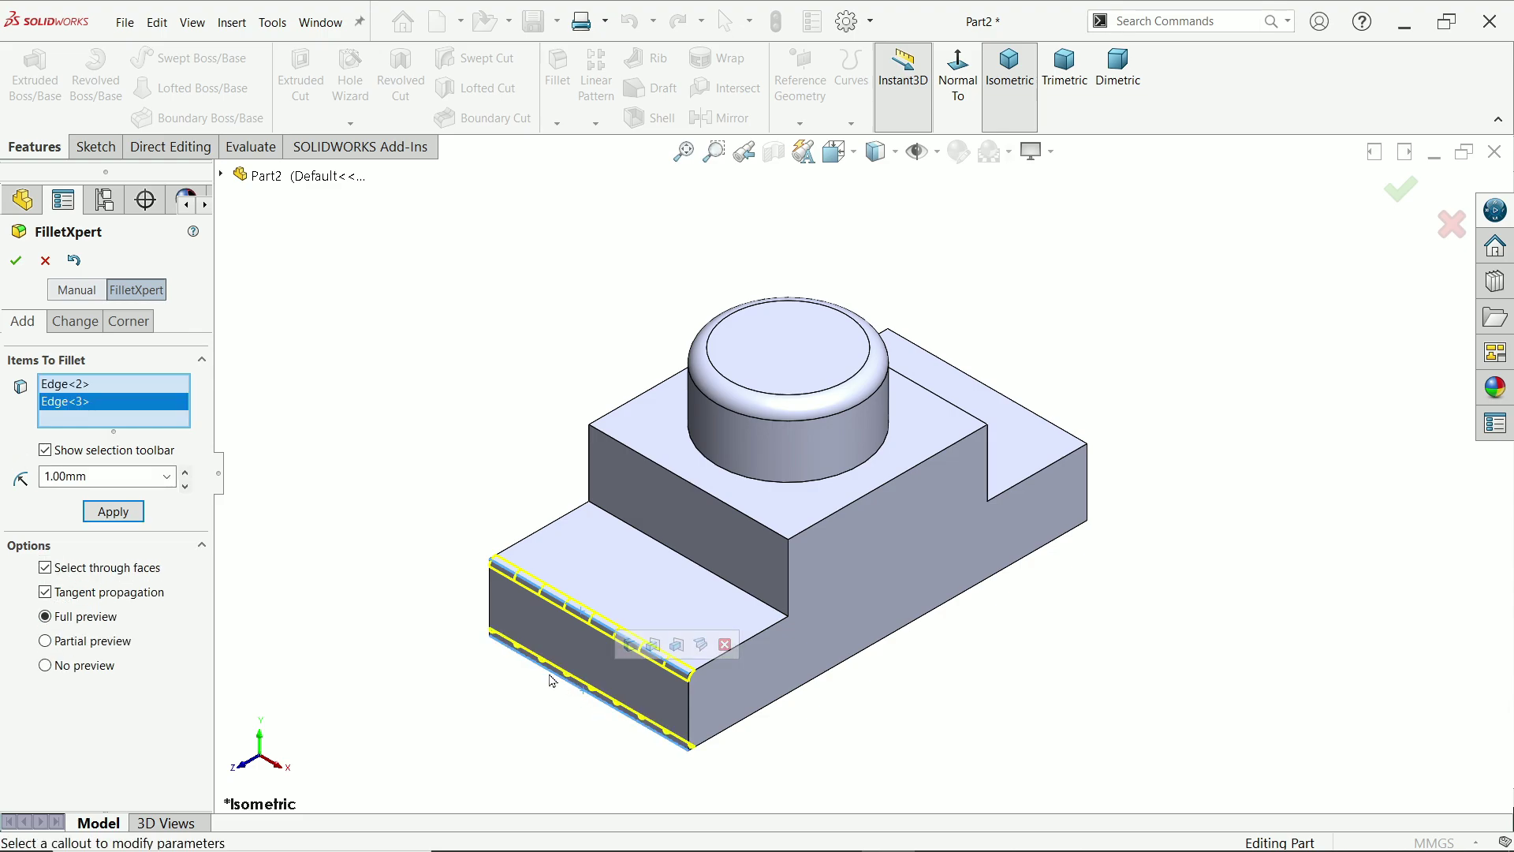
left_click(111, 518)
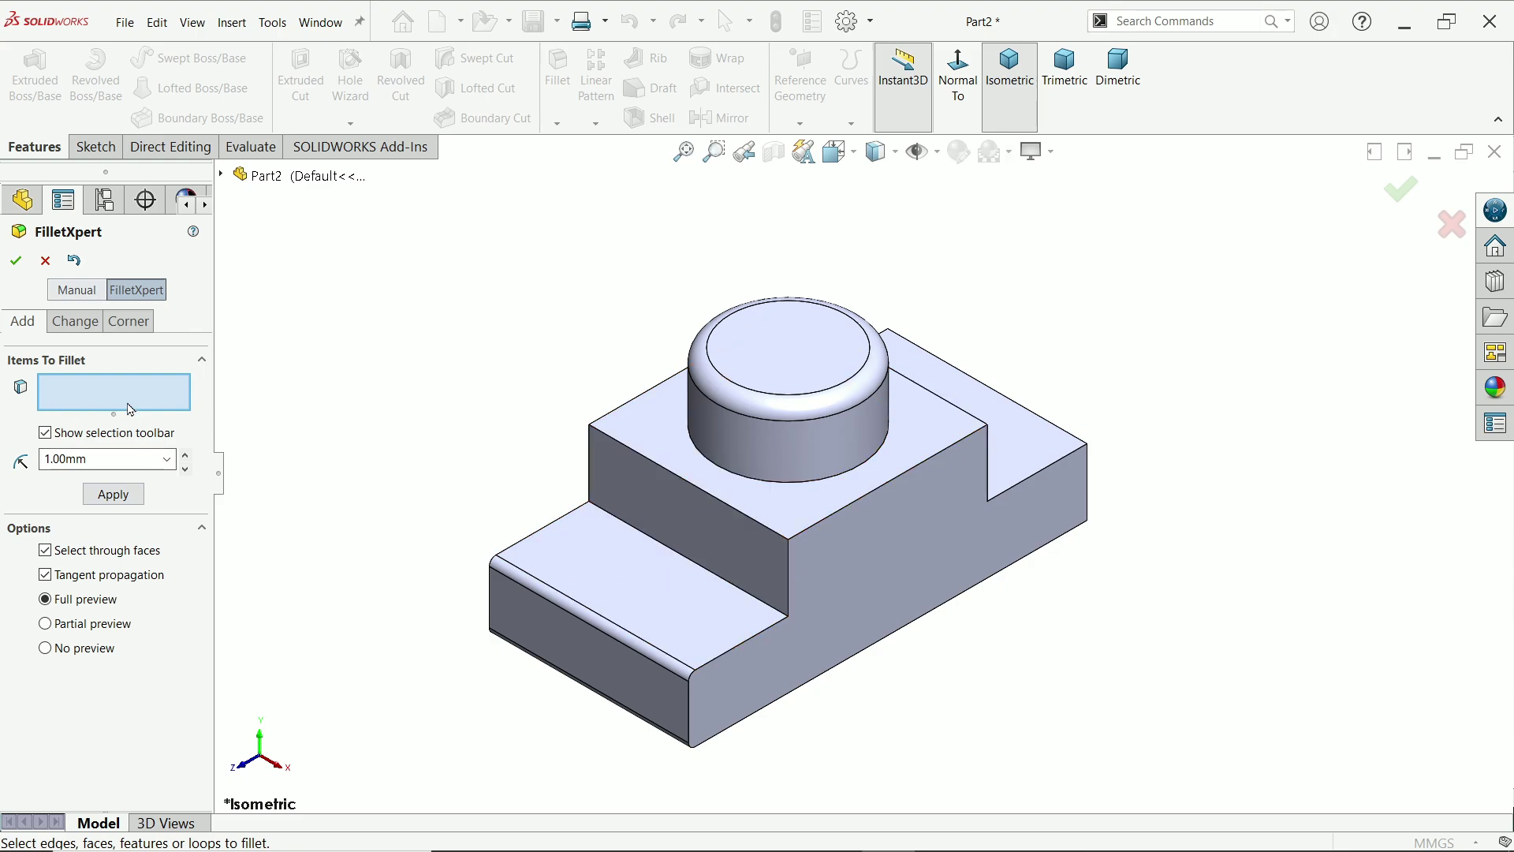
Fillet the inner corner where the lower step meets the middle step at 3 mm
double_click(71, 459)
type("3")
left_click(671, 557)
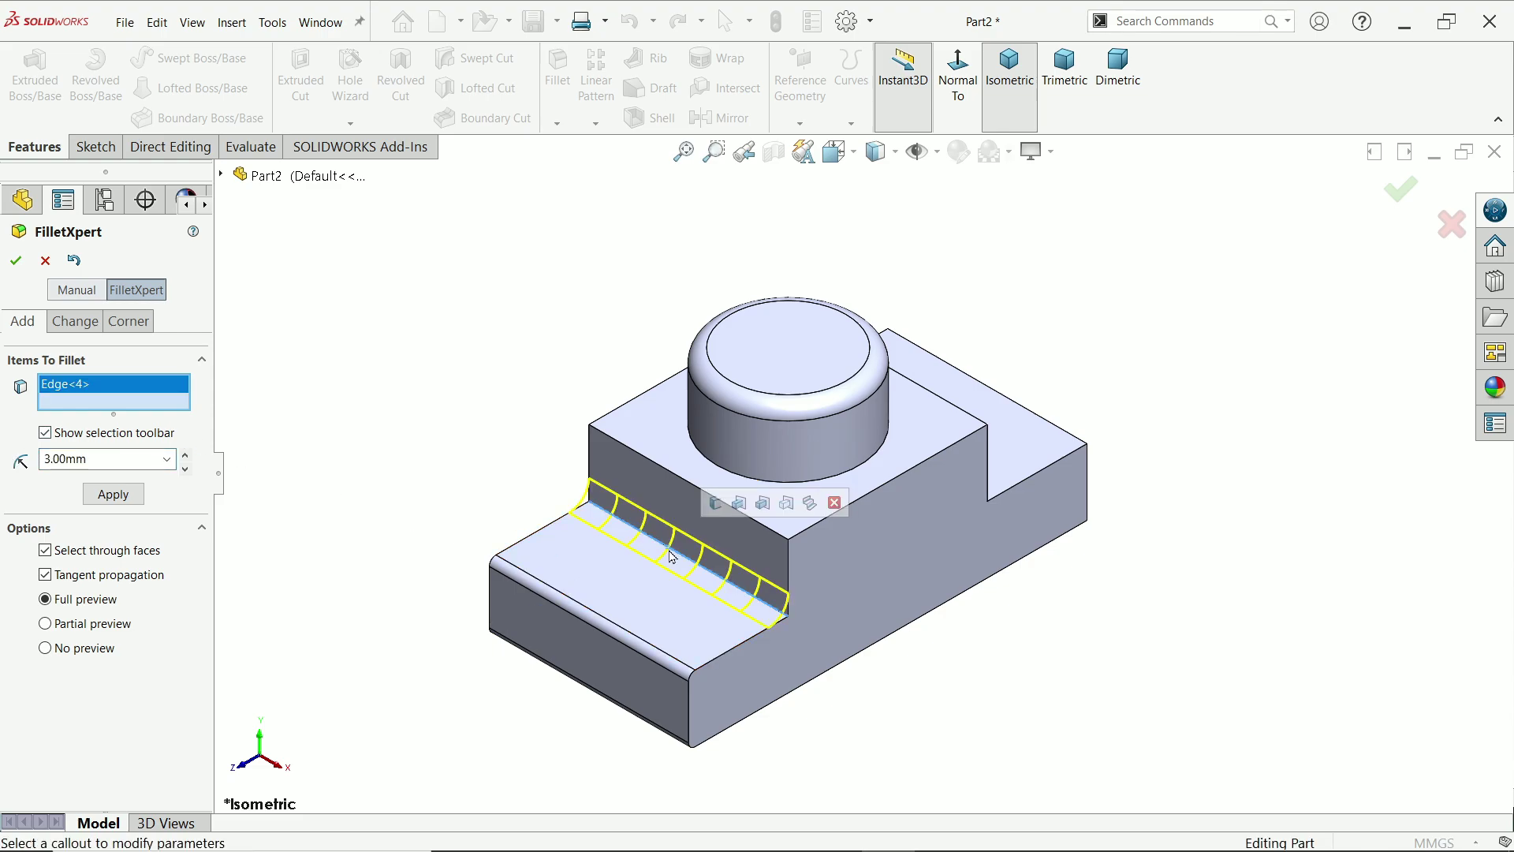
left_click(110, 496)
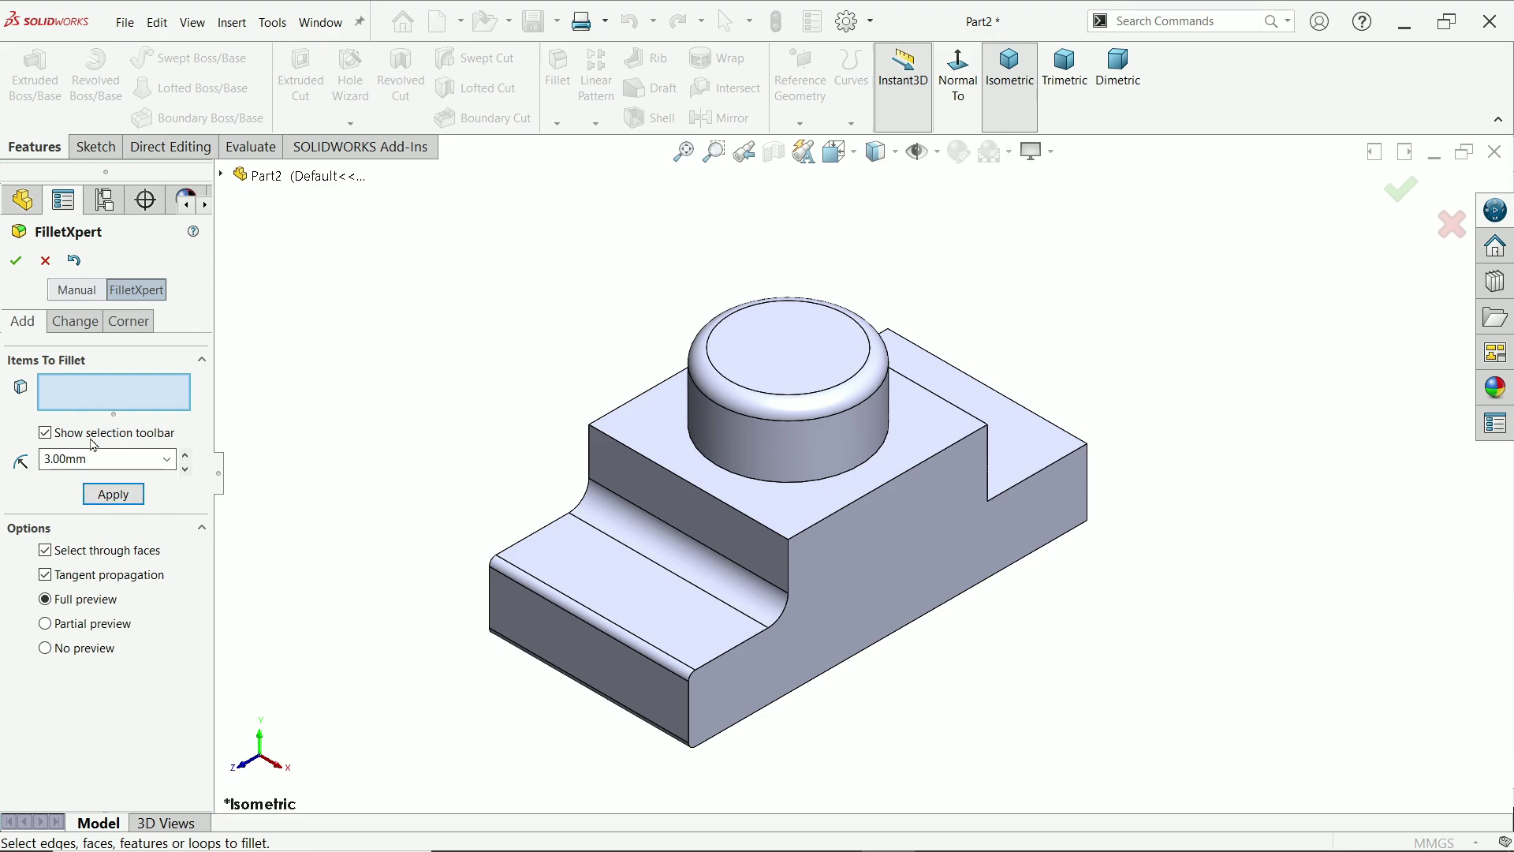
Fillet the middle step's front top edge at 4 mm
left_click_drag(107, 460, 39, 462)
type("2")
left_click_drag(81, 461, 28, 456)
left_click(706, 496)
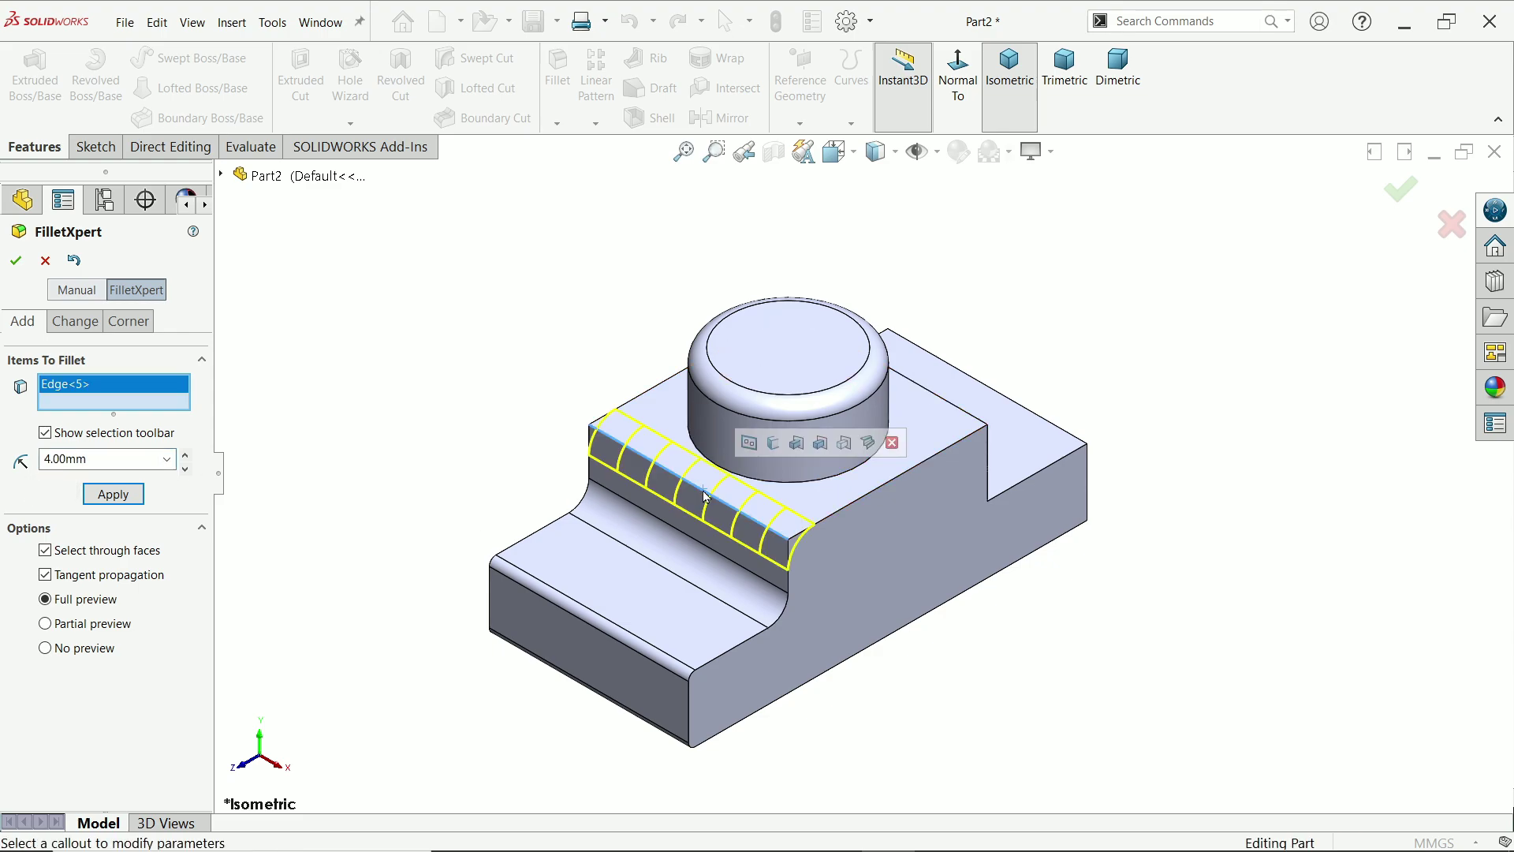
left_click(105, 494)
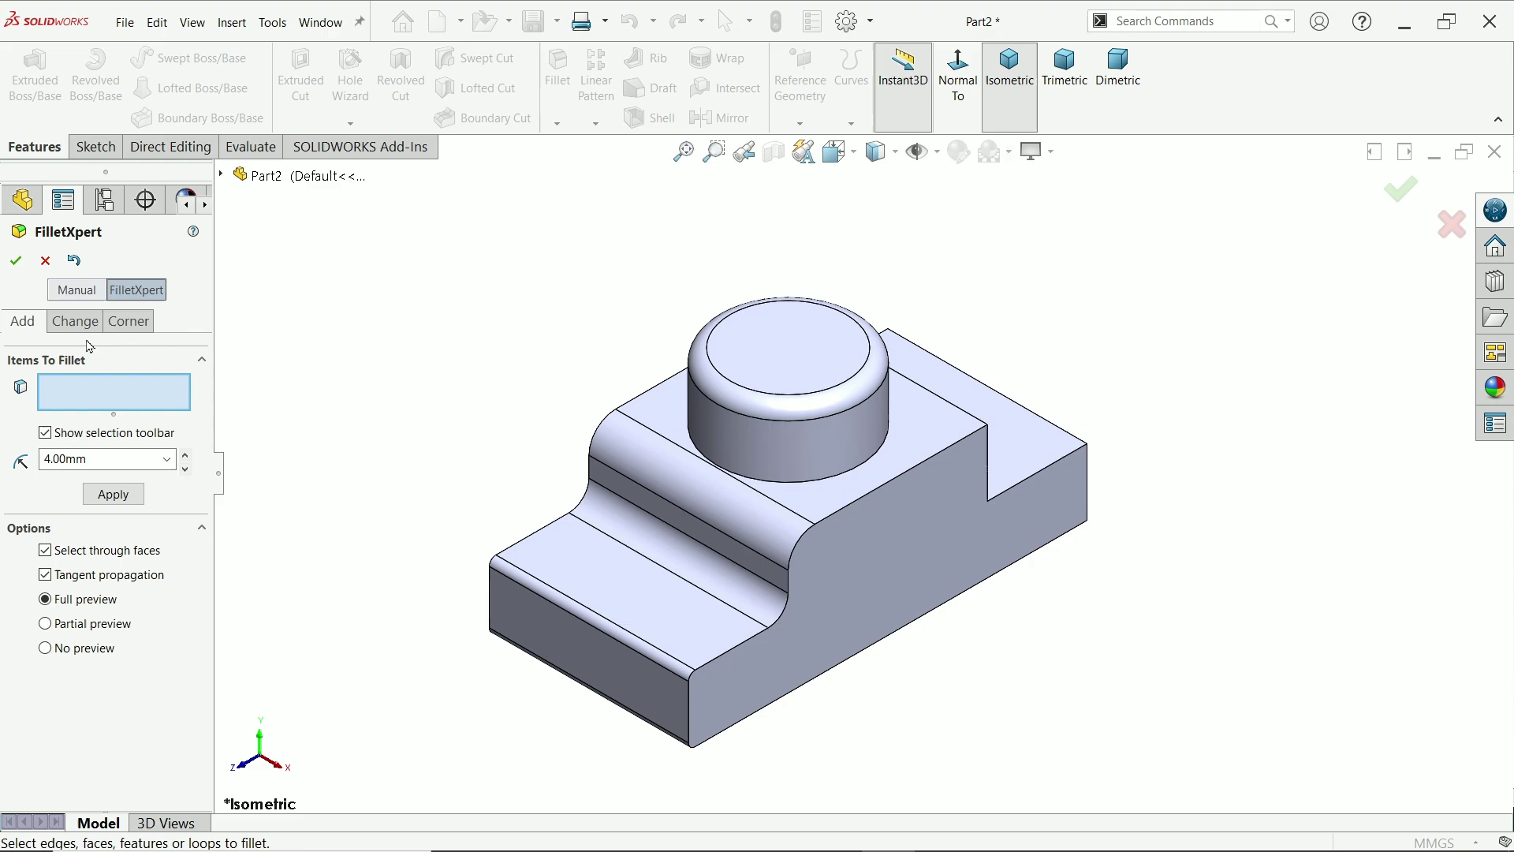
Close FilletXpert and highlight Fillet1, Fillet3 and Fillet4 from the feature tree
left_click(45, 261)
left_click(57, 522)
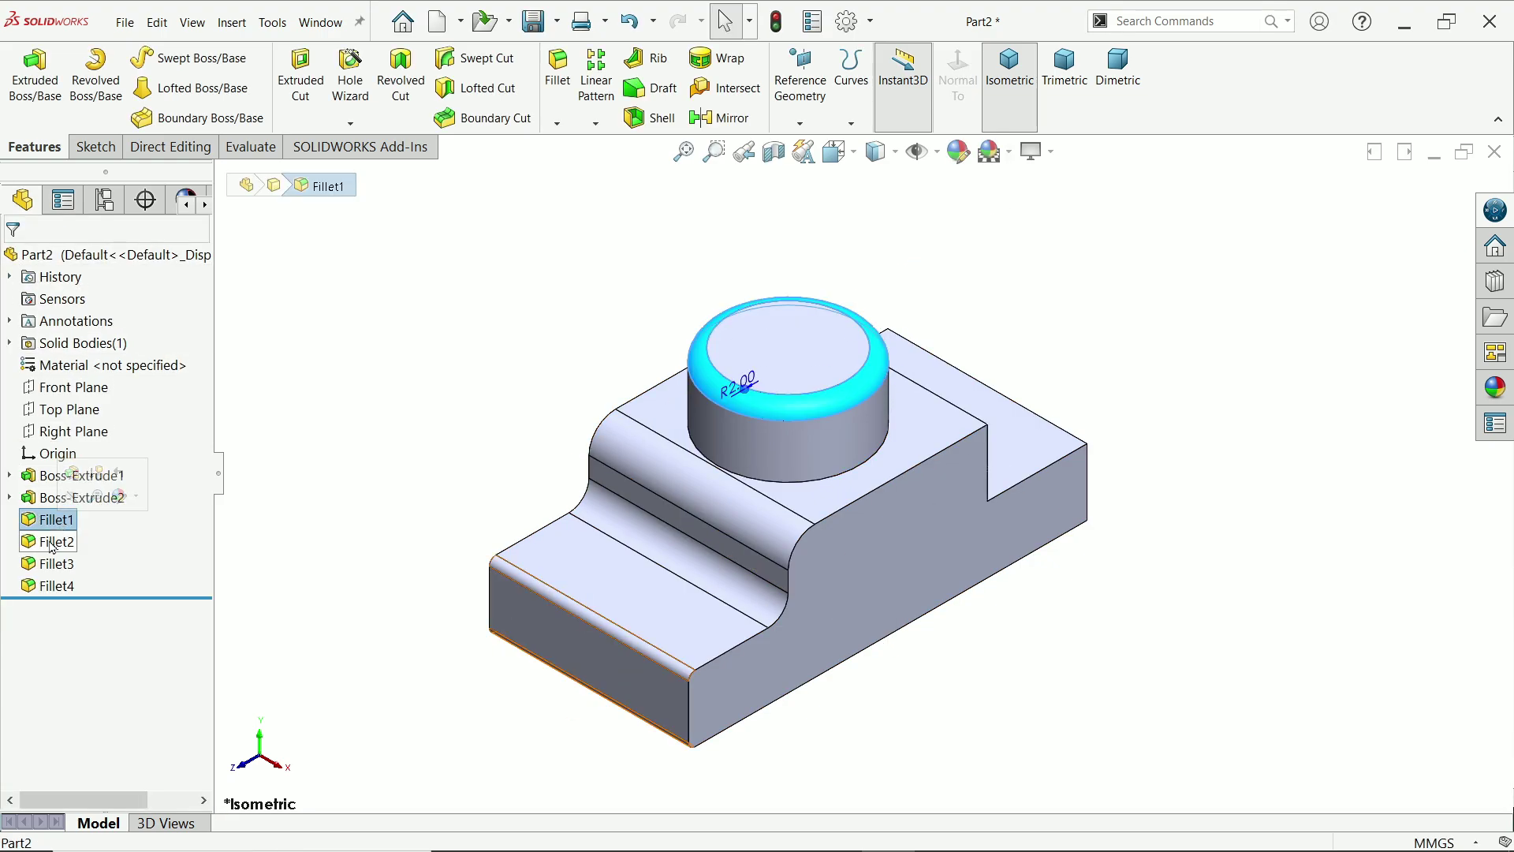
left_click(49, 564)
left_click(52, 588)
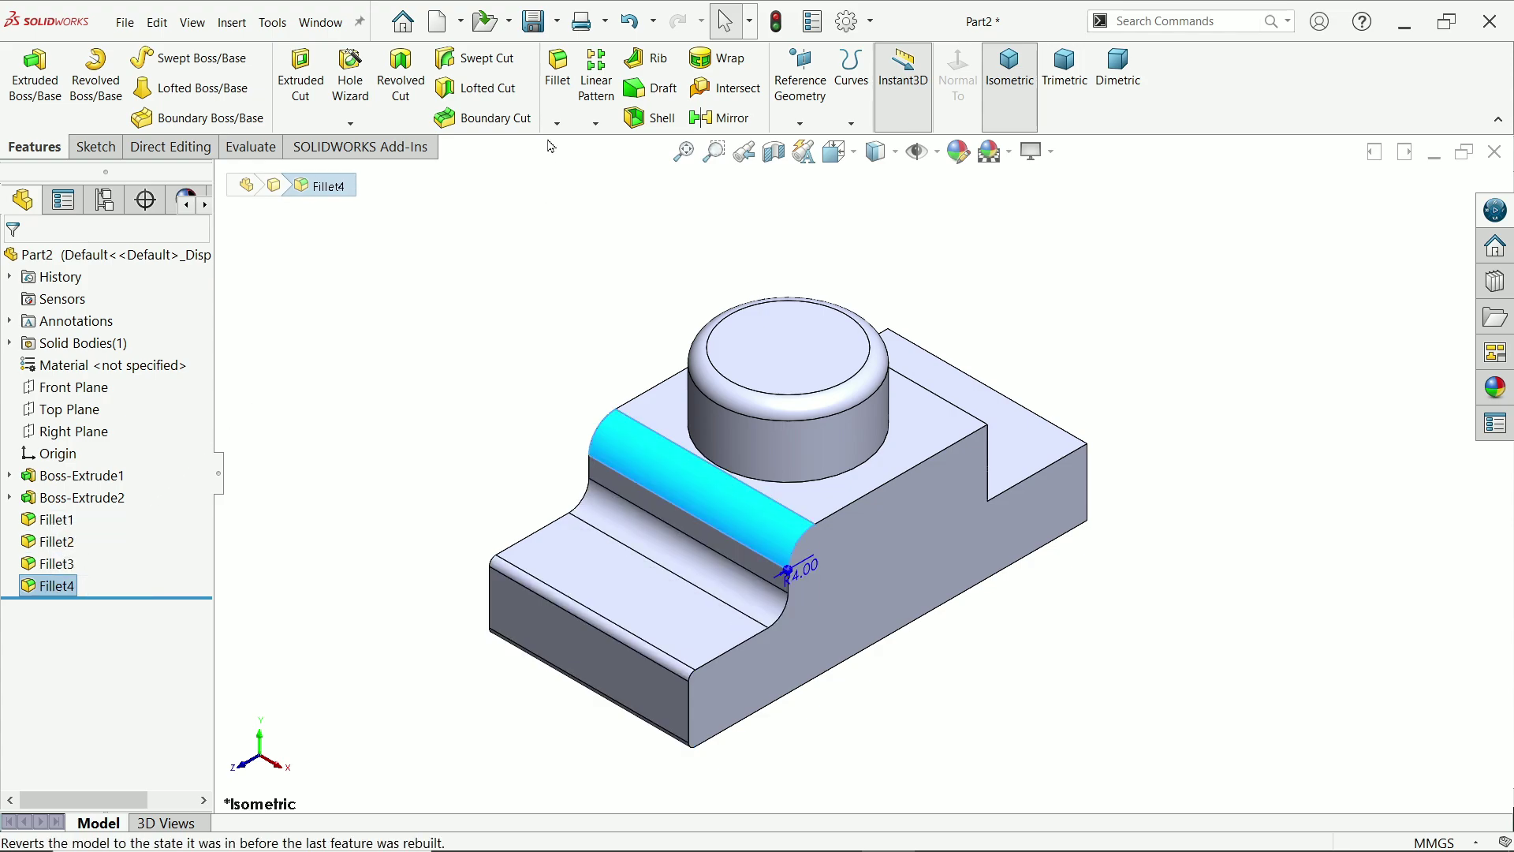
left_click(557, 71)
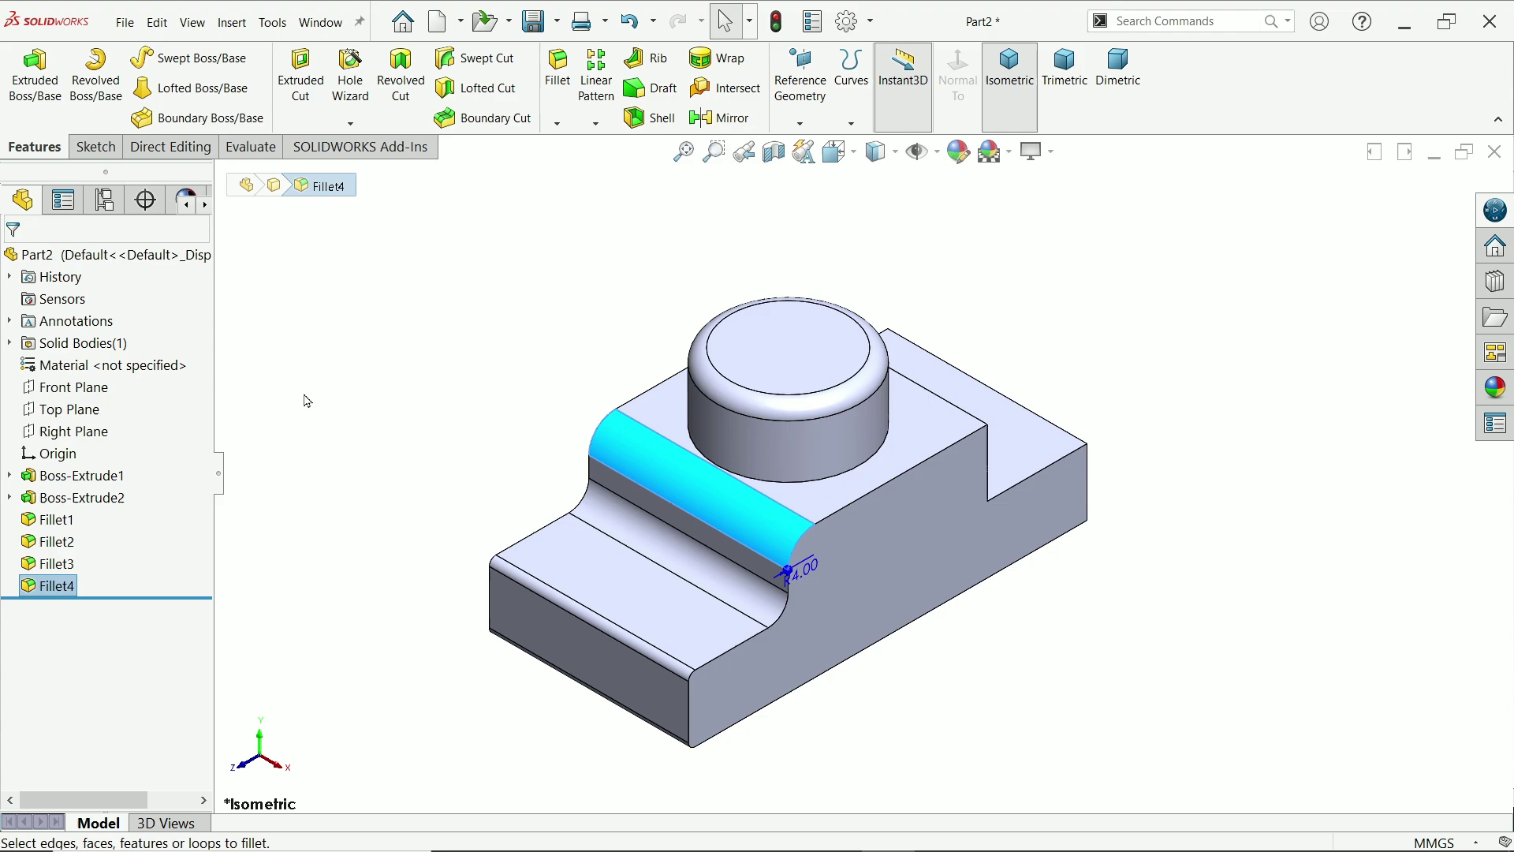
Open Fillet1 with Edit Feature and close it unchanged
right_click(49, 529)
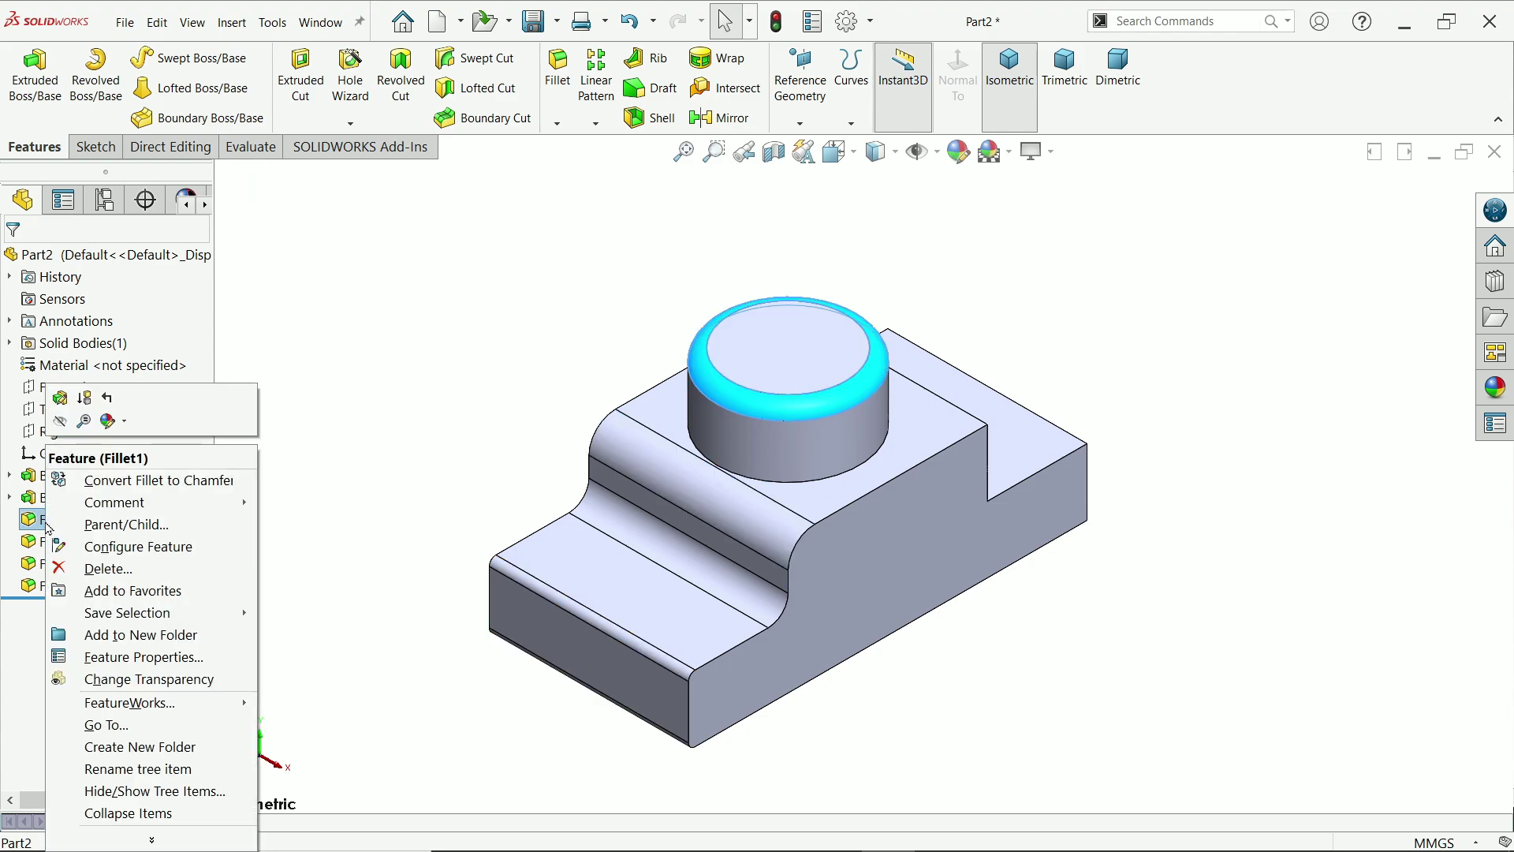
left_click(59, 398)
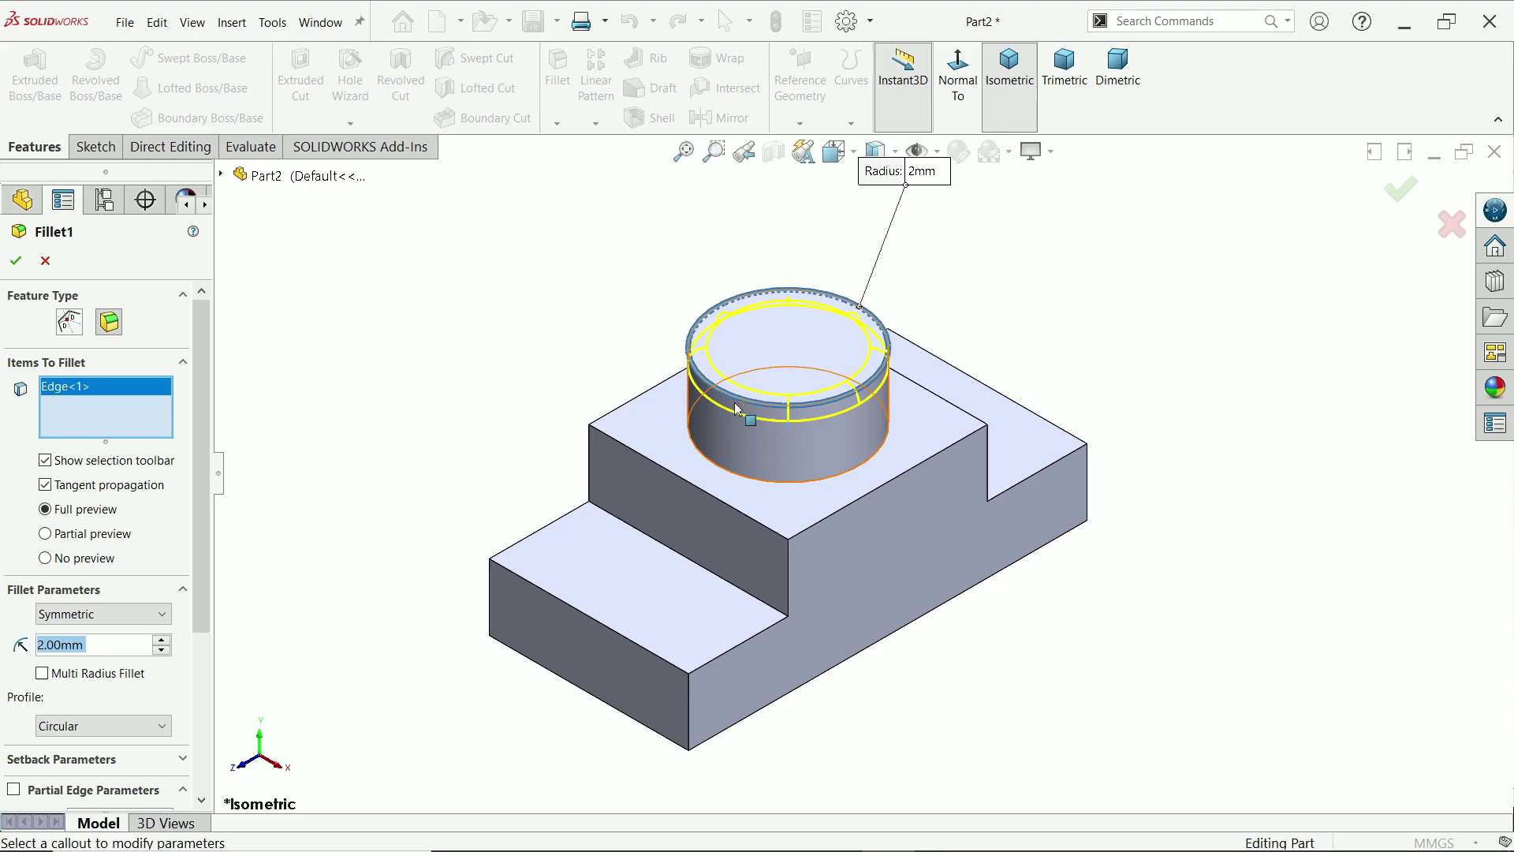
left_click(46, 263)
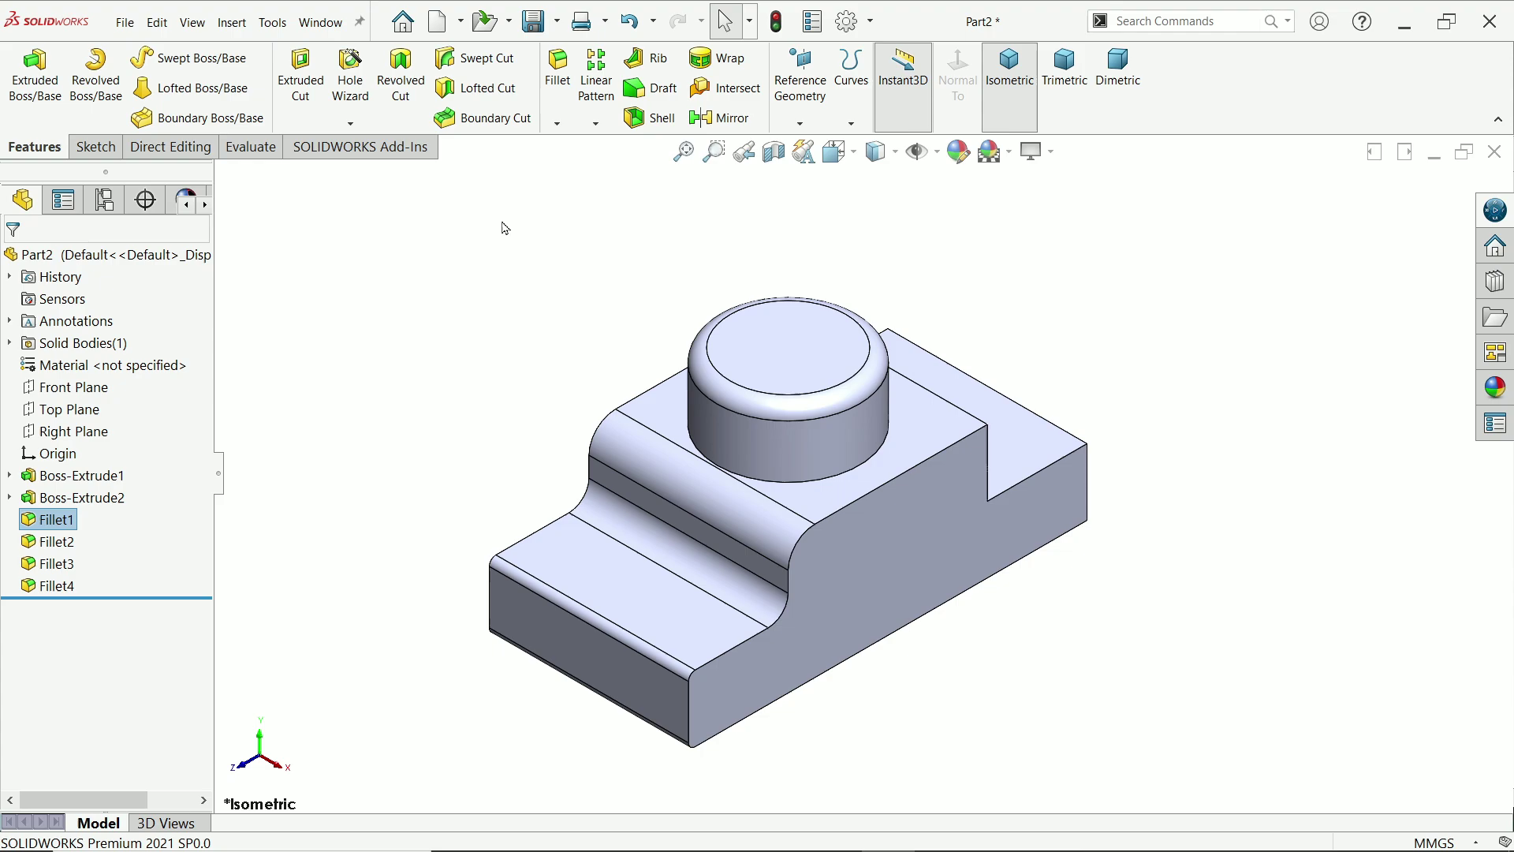
In FilletXpert's Change tab, toggle the 1, 2, 3 and 4 mm existing sizes, leaving none selected
left_click(560, 93)
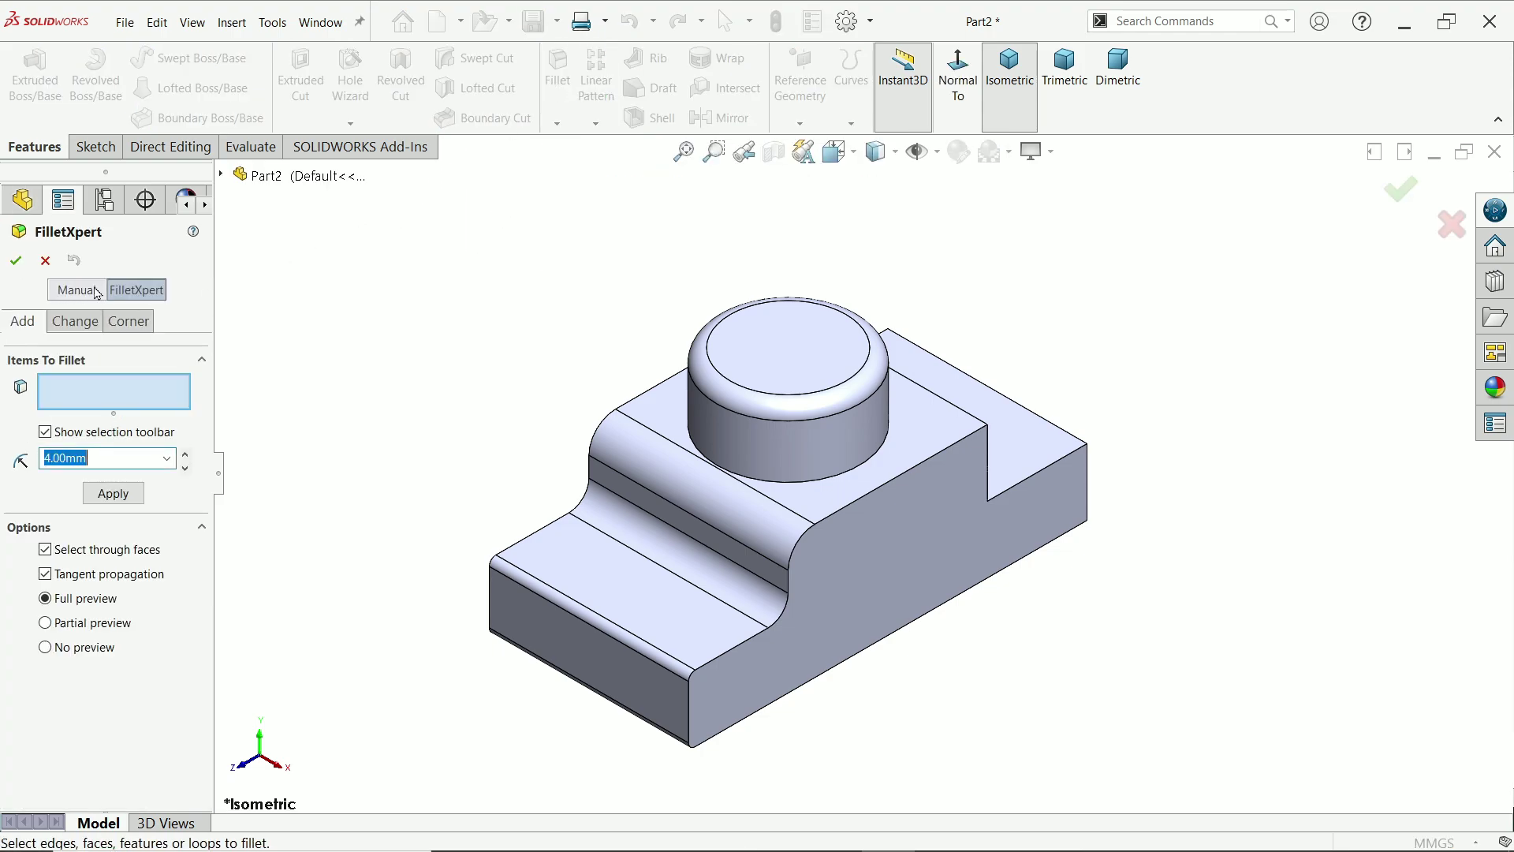
left_click(75, 323)
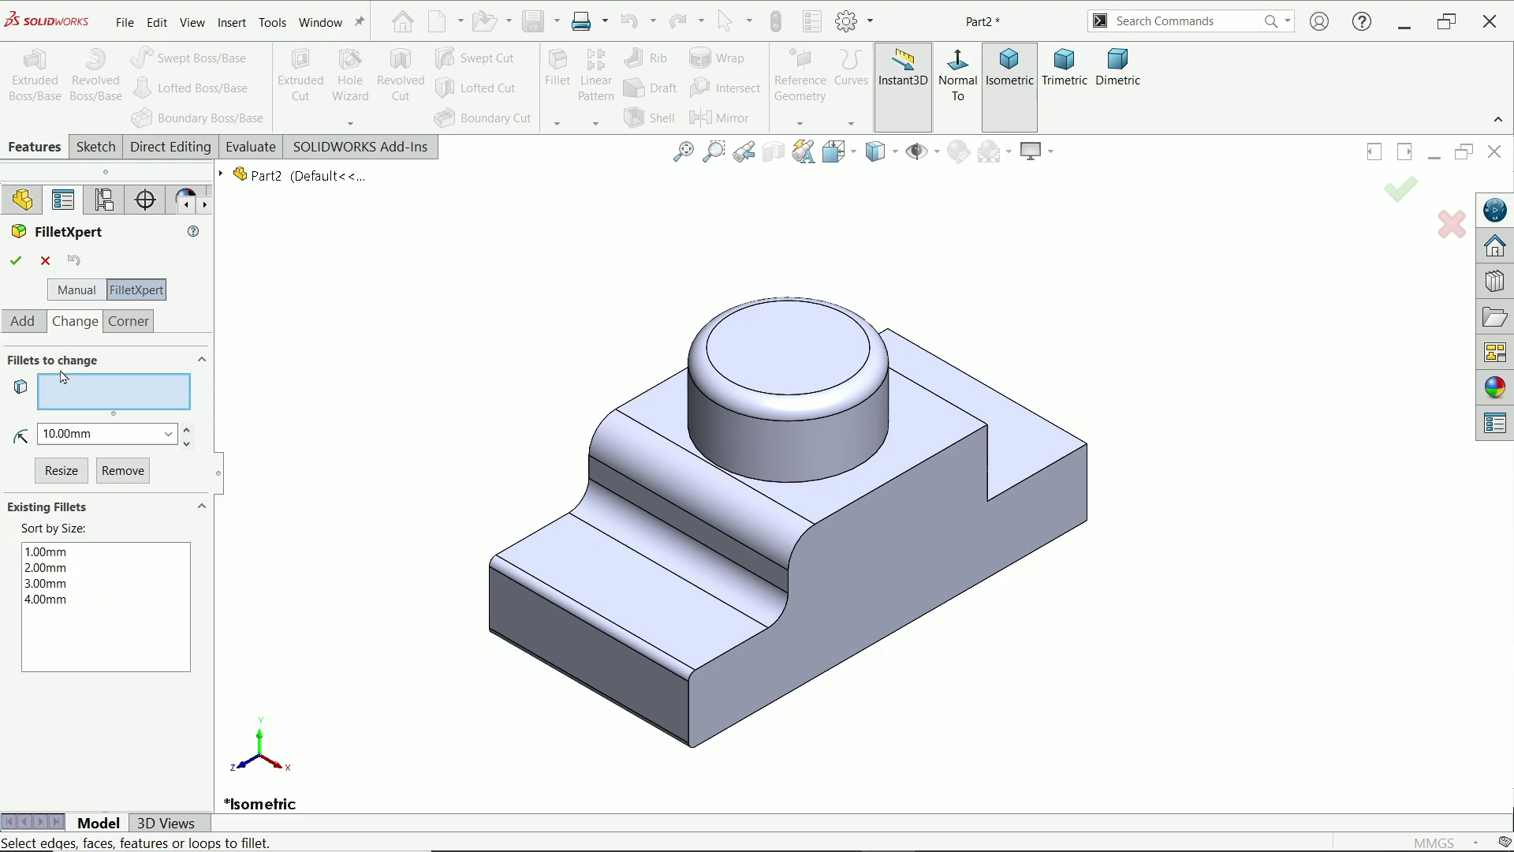
left_click(65, 552)
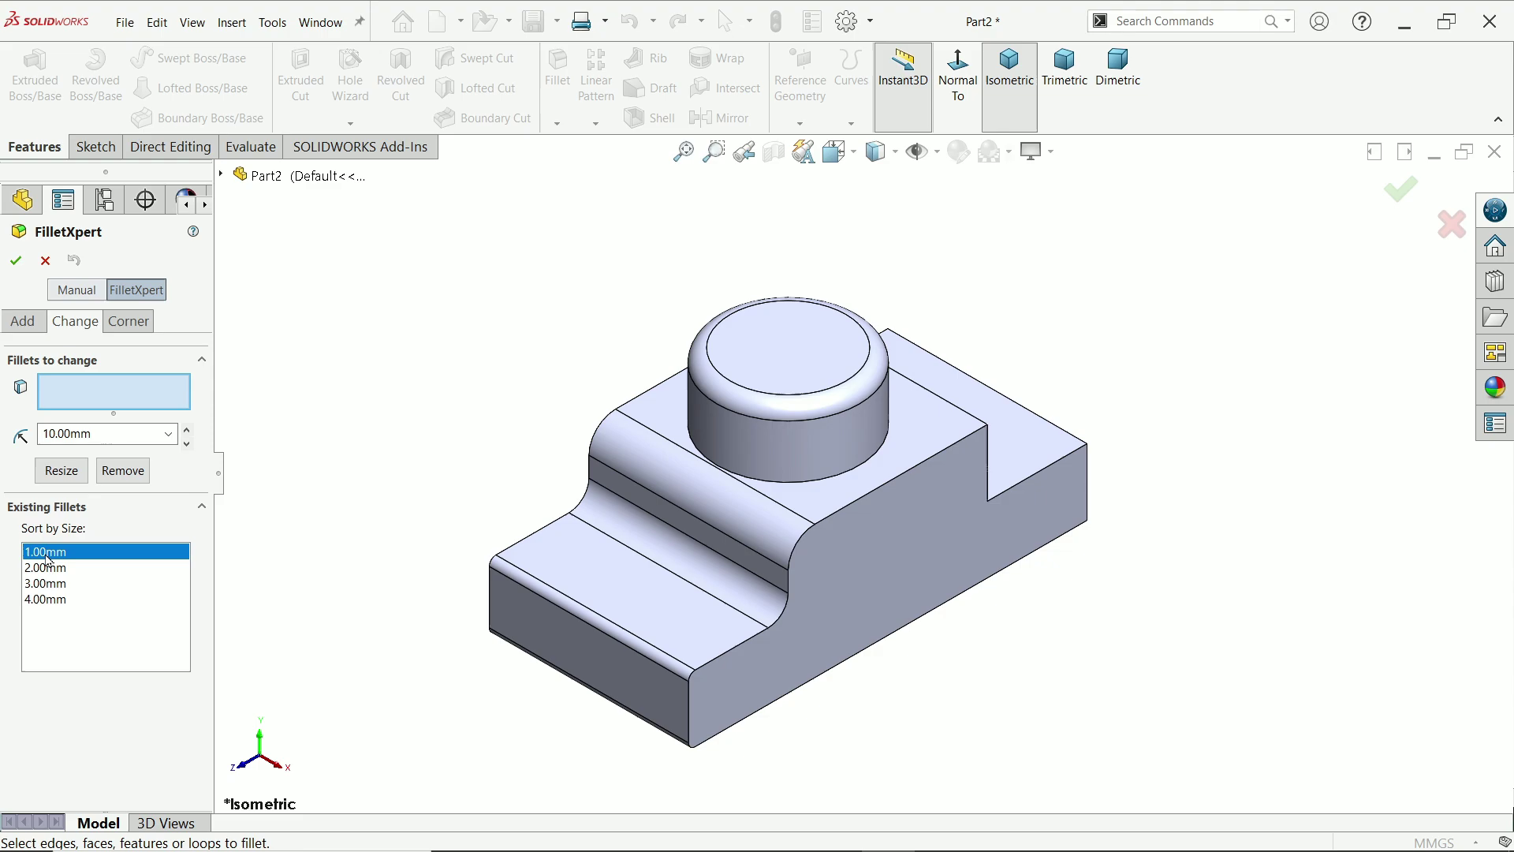
left_click(42, 604, "ctrl")
left_click(43, 619, "ctrl")
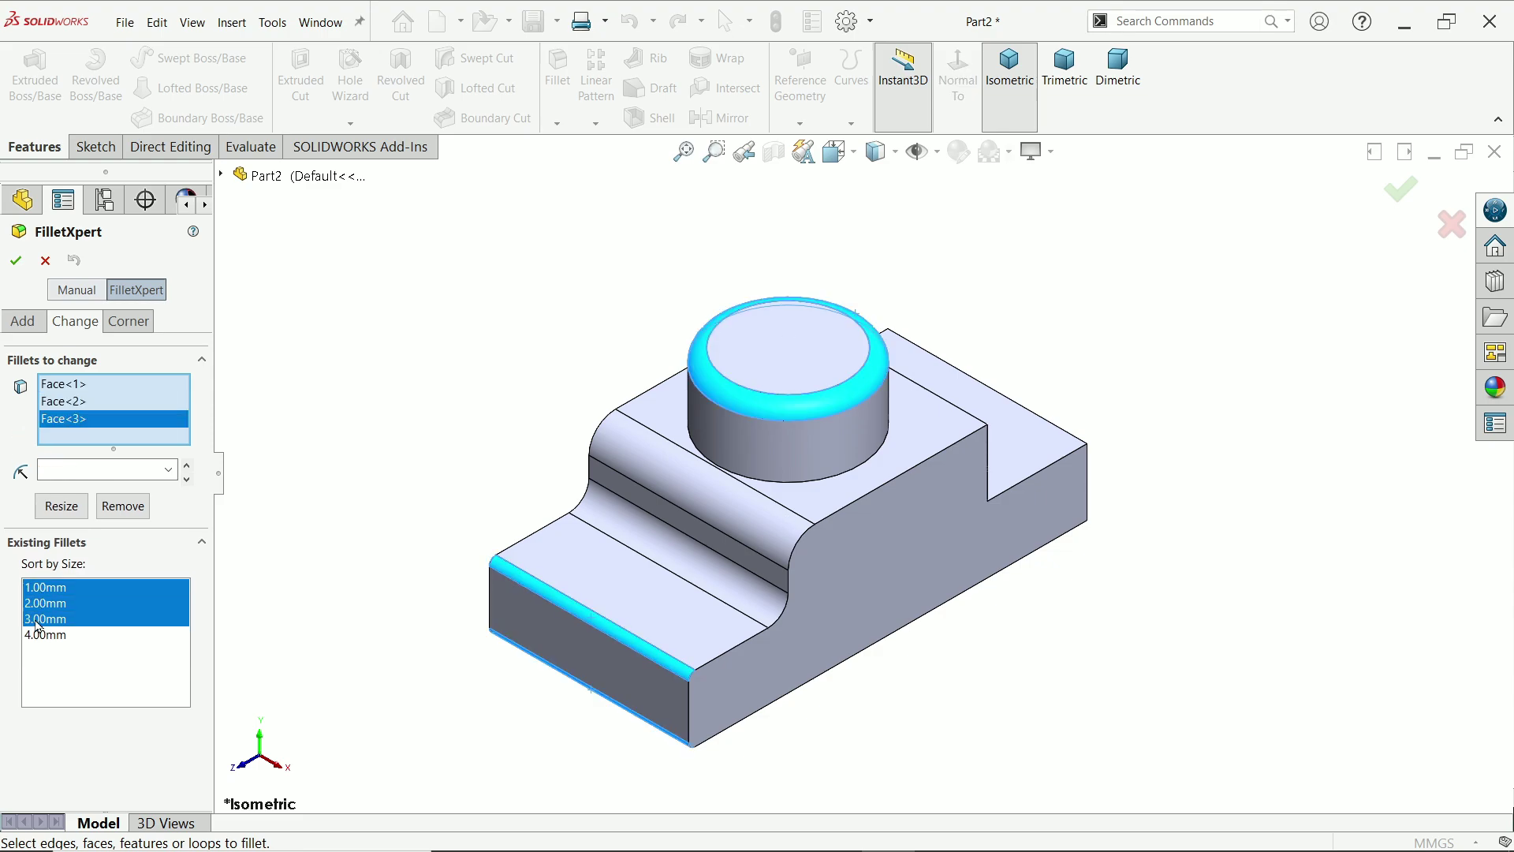
left_click(49, 668, "ctrl")
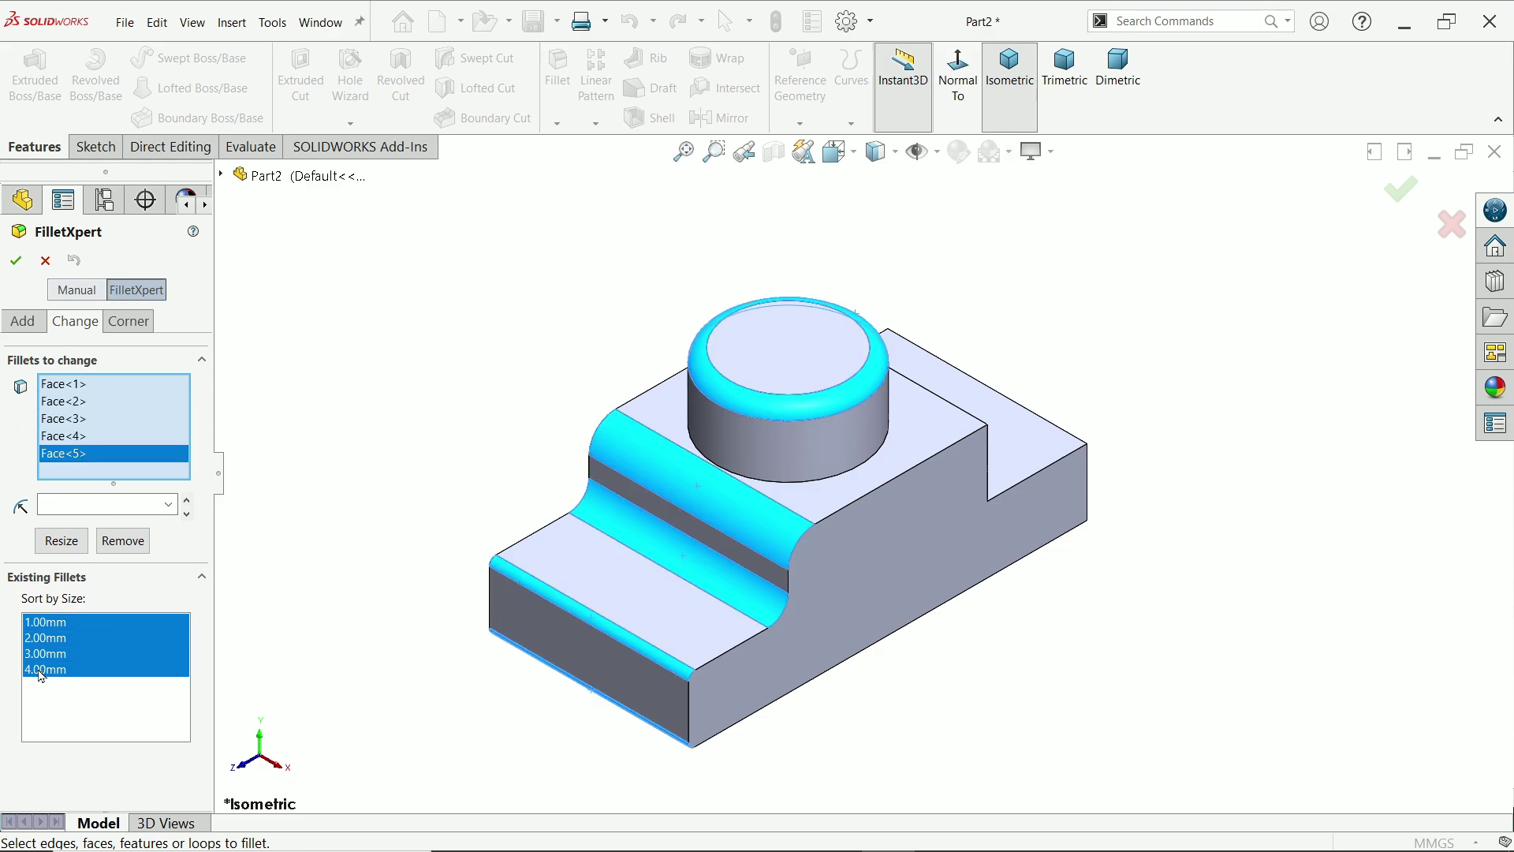
left_click(42, 674, "ctrl")
left_click(52, 633, "ctrl")
left_click(55, 588, "ctrl")
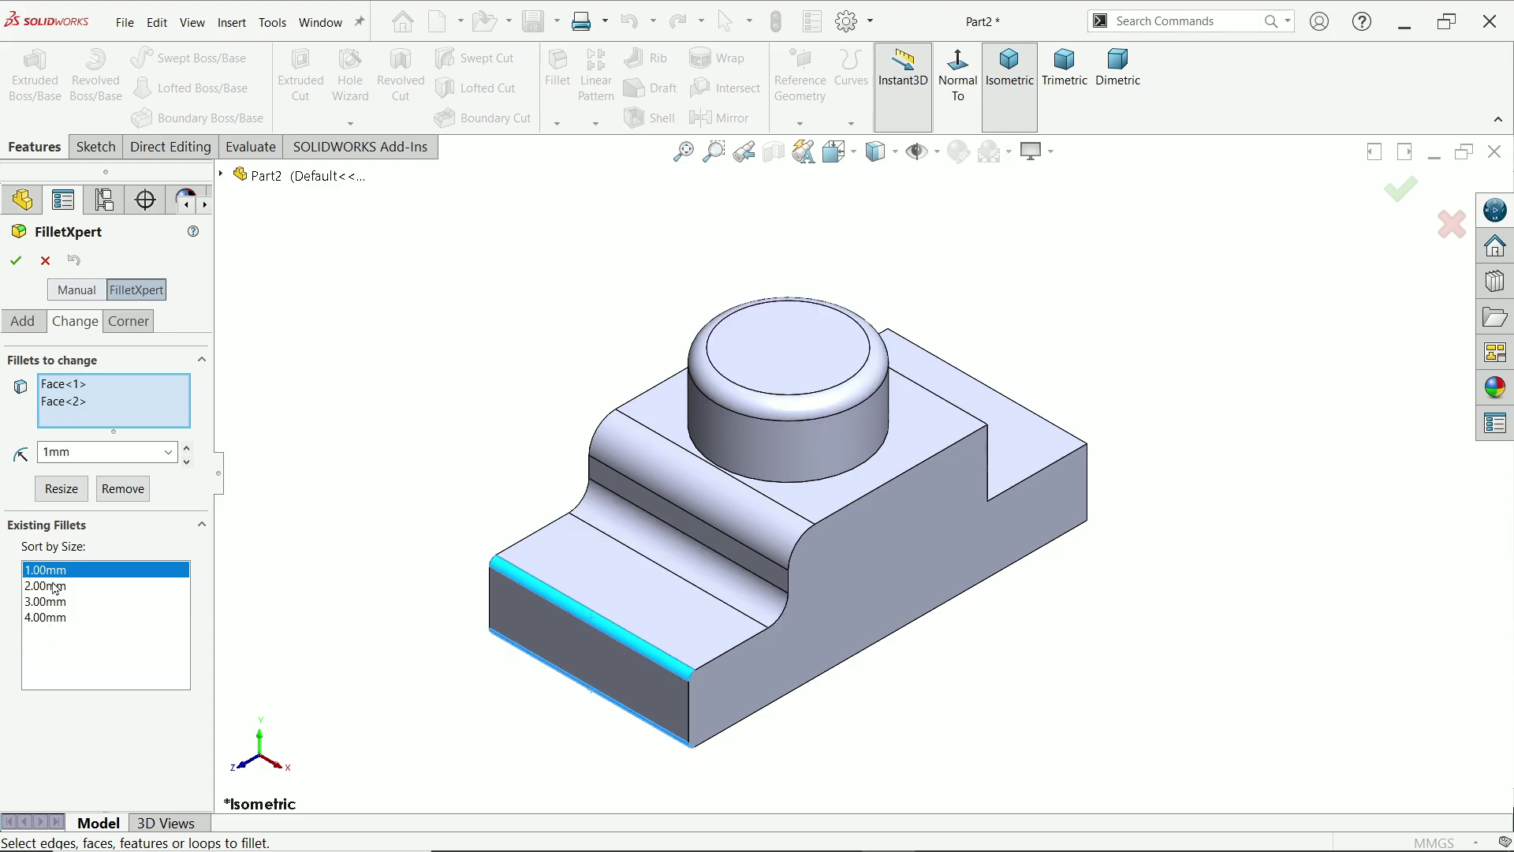
left_click(54, 573, "ctrl")
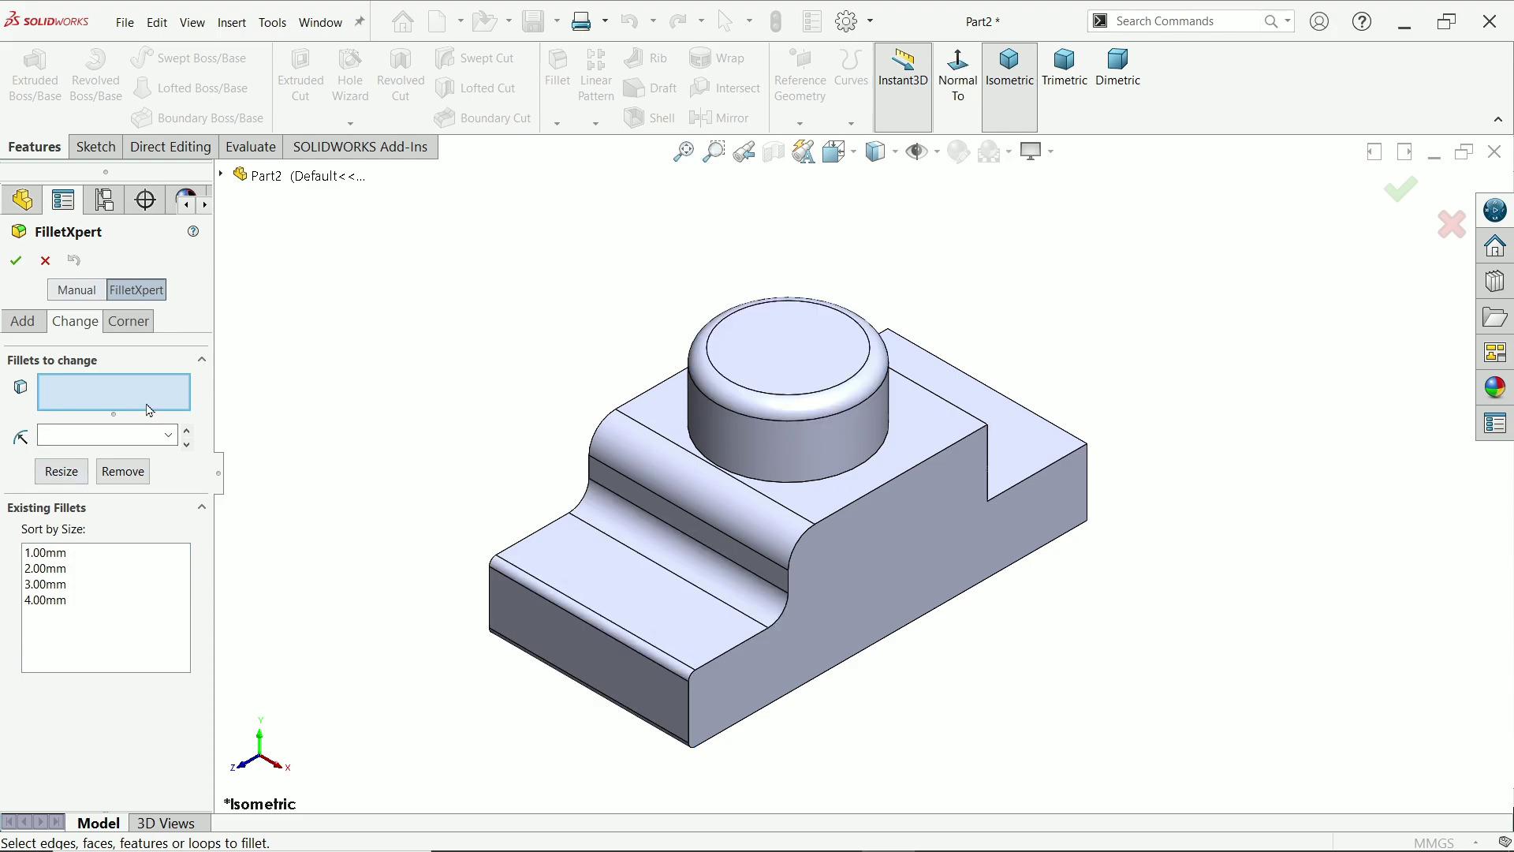
Resize the lower step's front top fillet from 1 mm to 2.5 mm
left_click(575, 616)
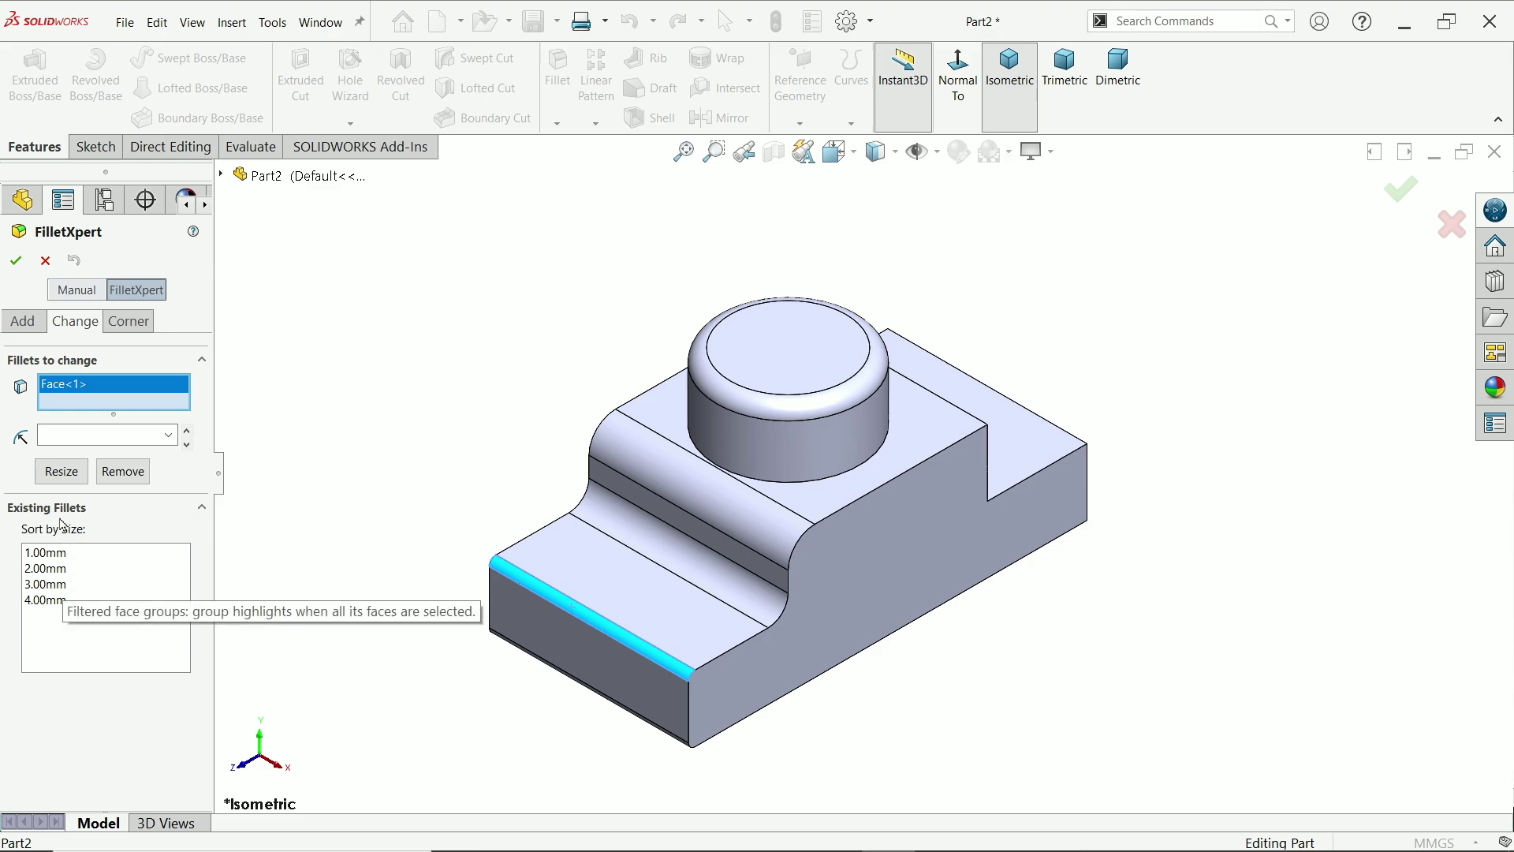
left_click(85, 431)
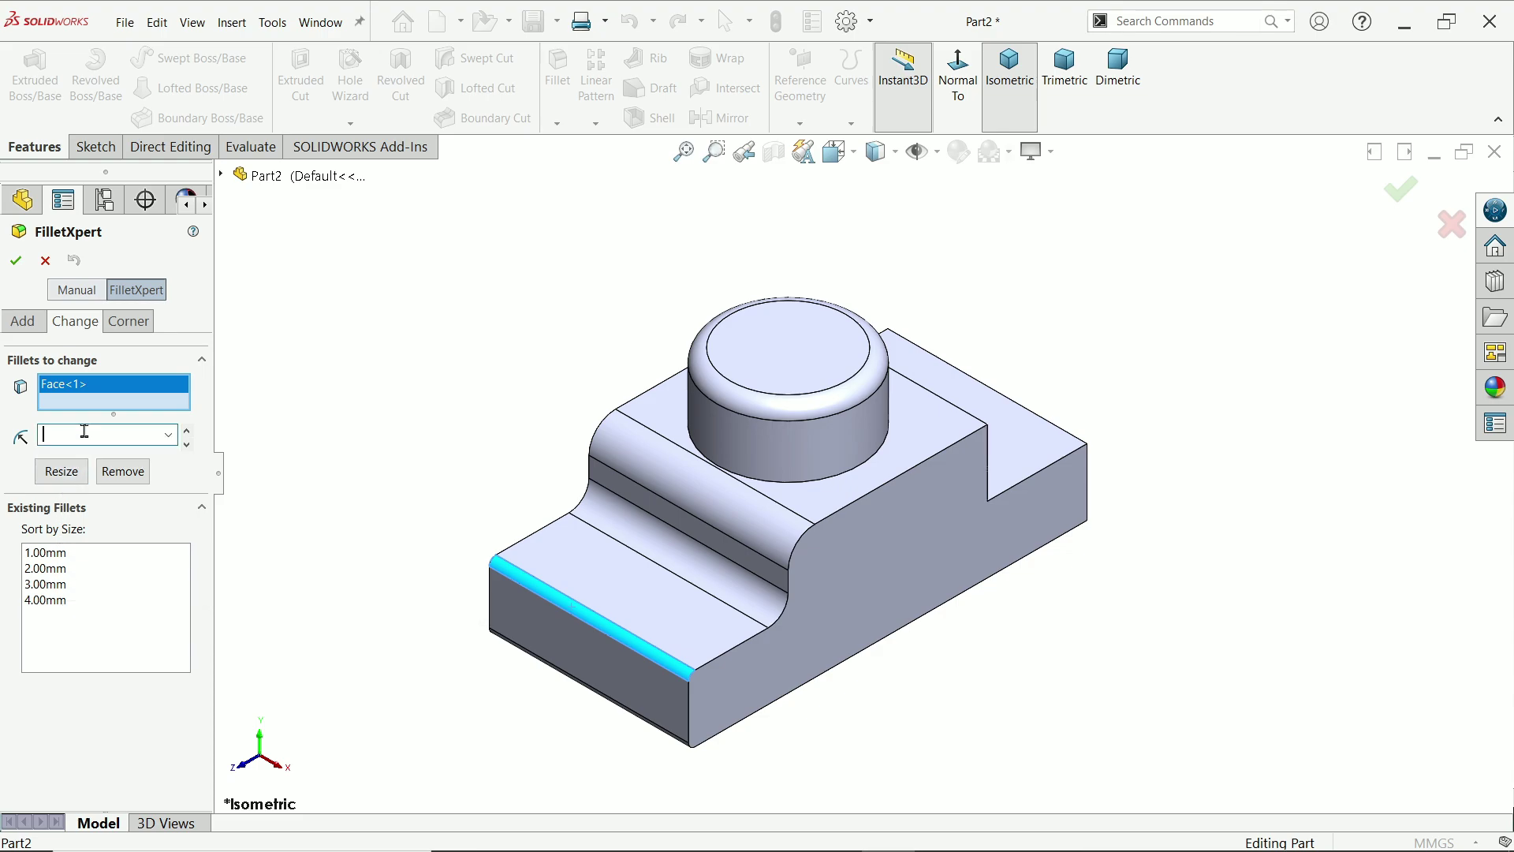
type("2.5")
left_click(62, 471)
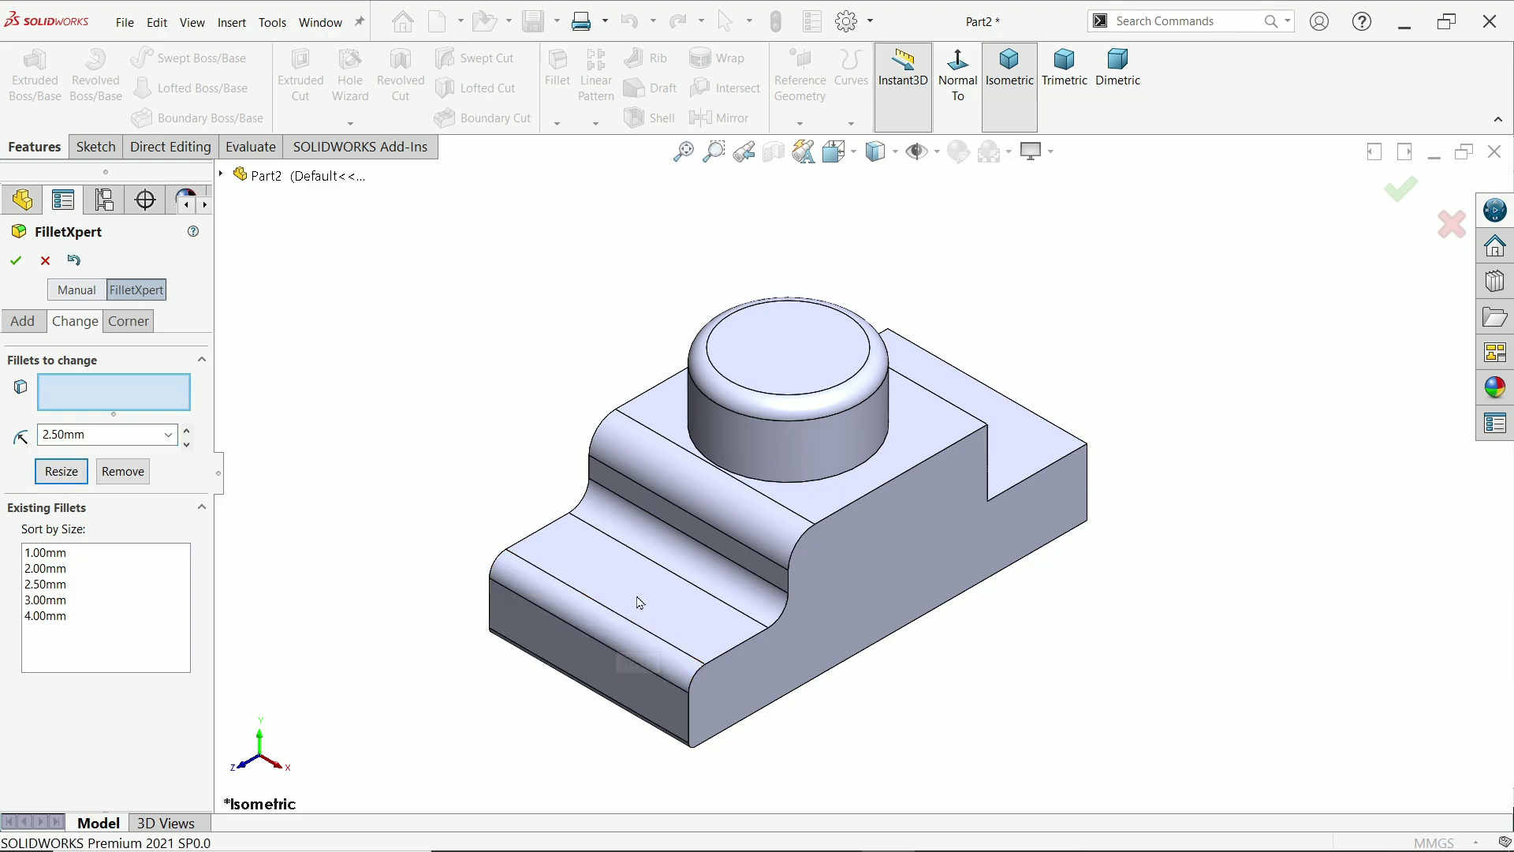
Toggle the 1, 2, 2.5 and 3 mm existing fillet sizes, ending with only 1 mm selected
left_click(50, 584)
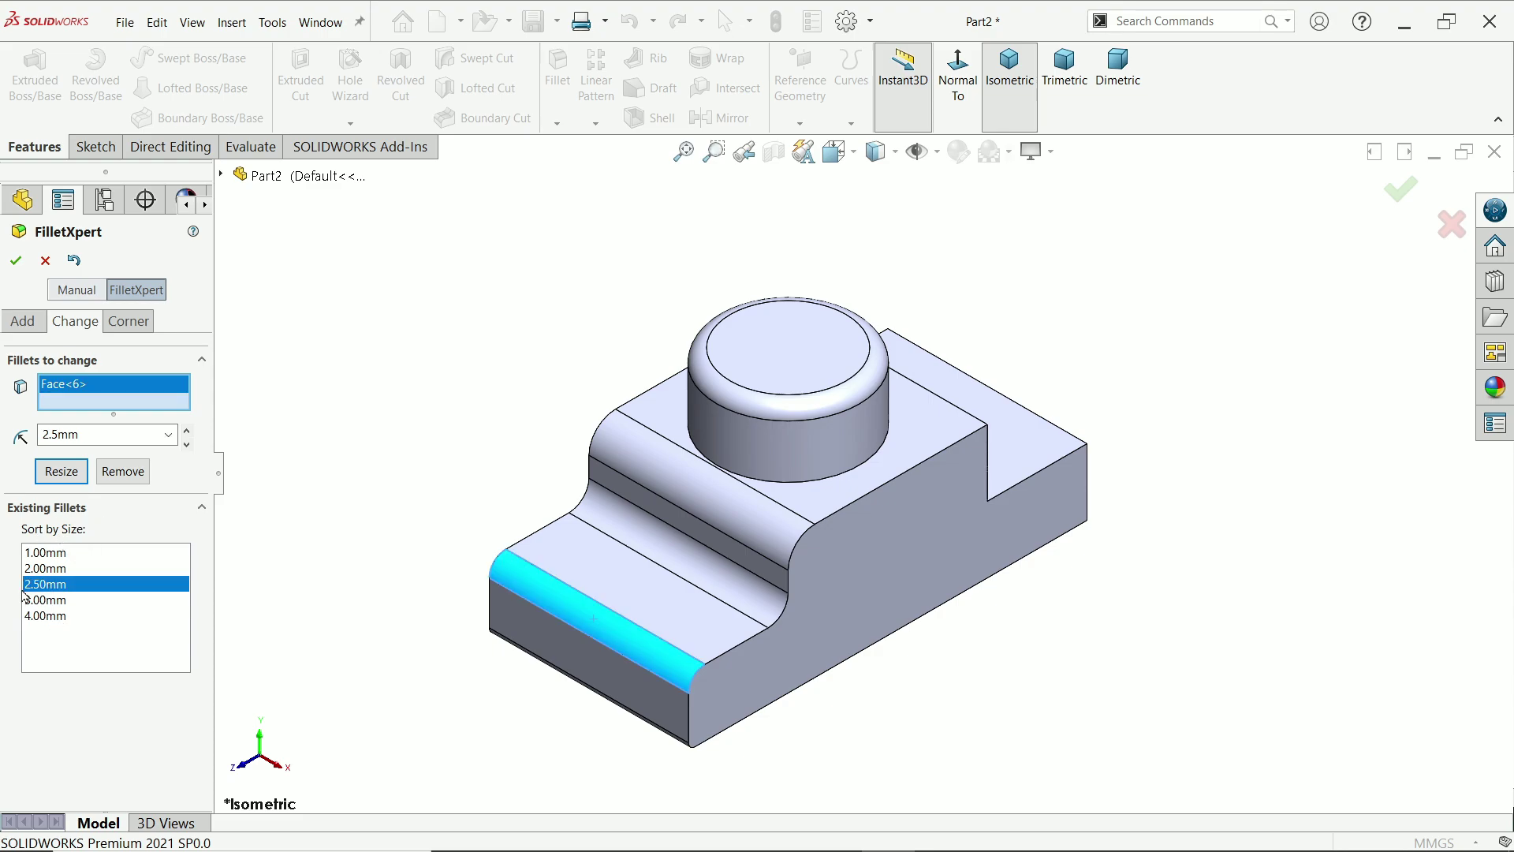
left_click(59, 568, "ctrl")
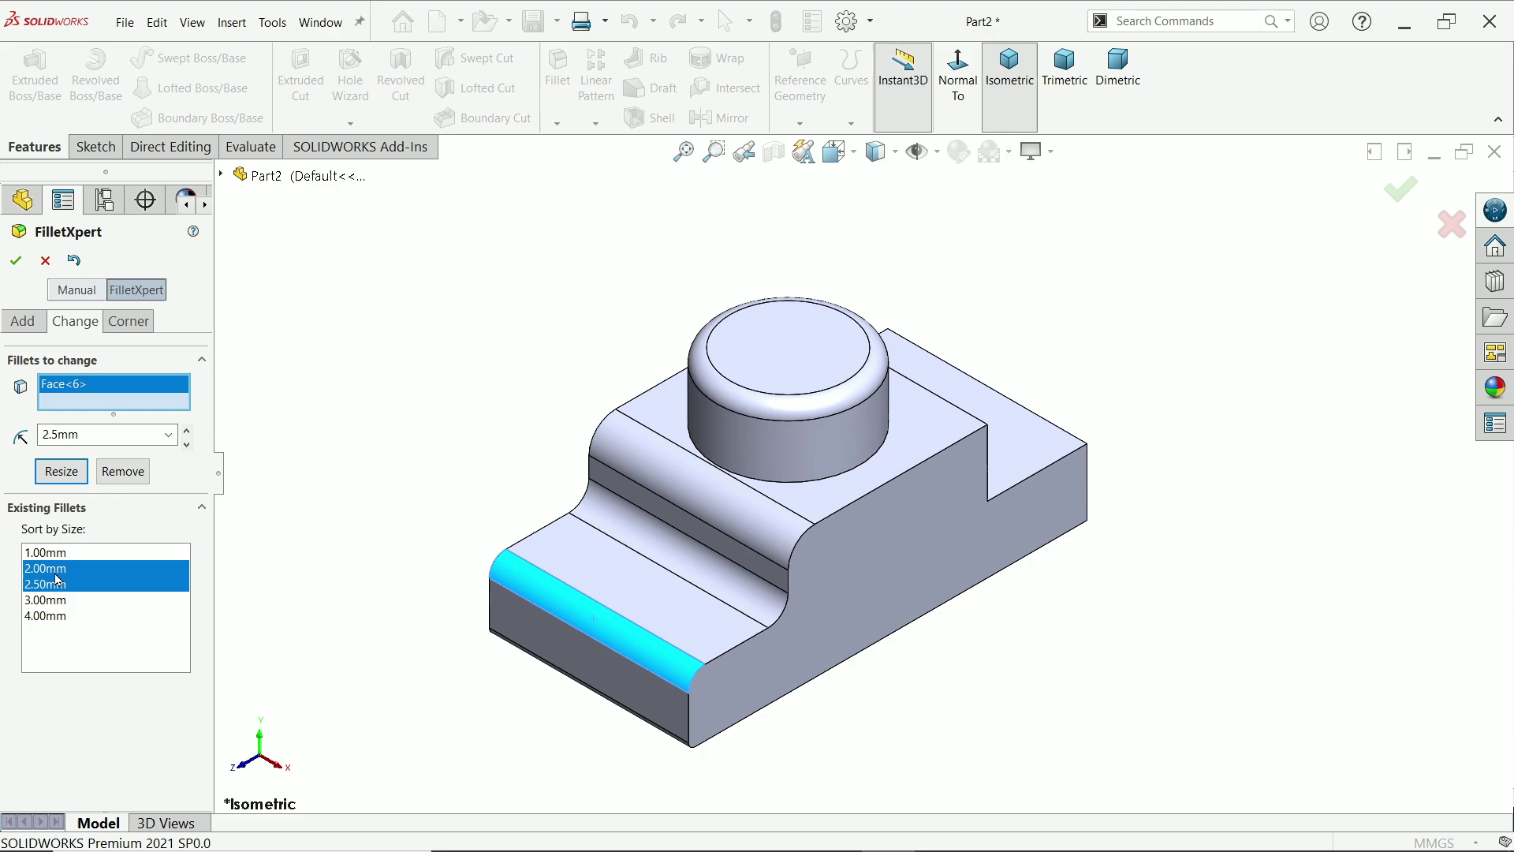
left_click(50, 576, "ctrl")
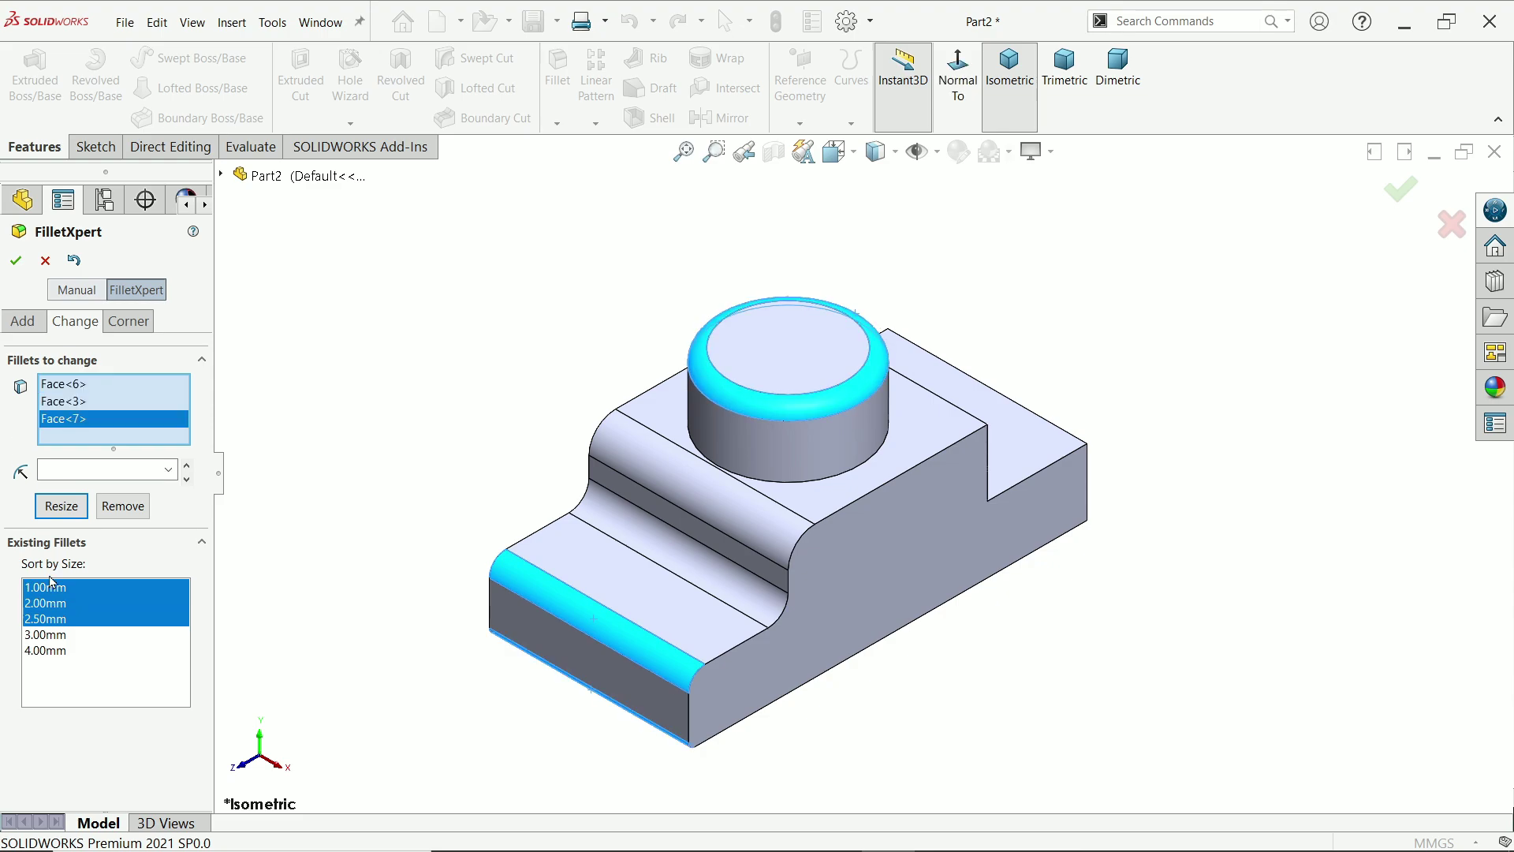
left_click(49, 604, "ctrl")
left_click(53, 622, "ctrl")
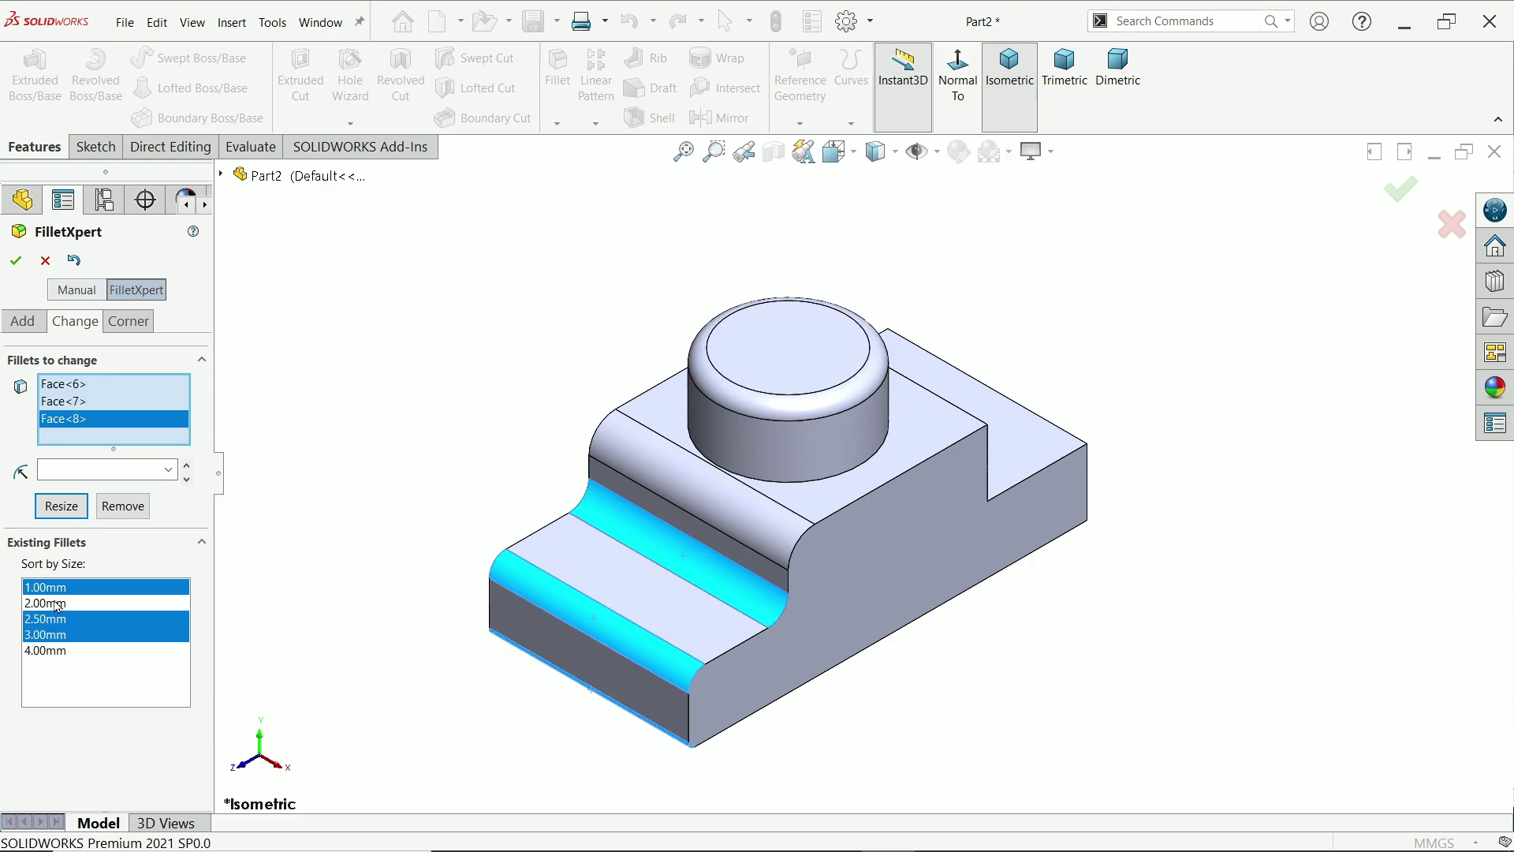
left_click(57, 602, "ctrl")
left_click(50, 621, "ctrl")
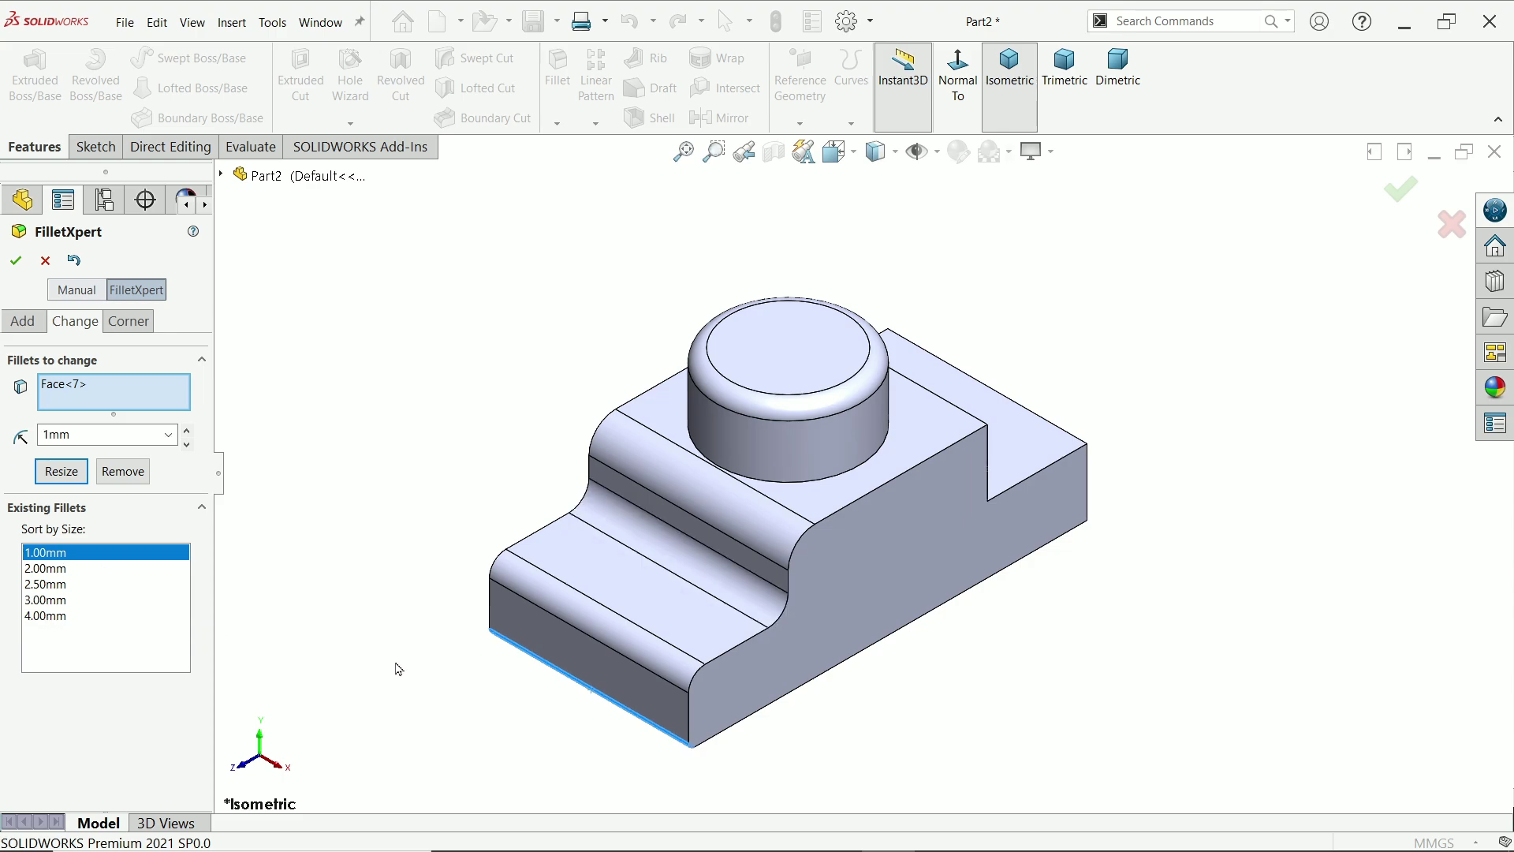
middle_click_drag(563, 720, 587, 757)
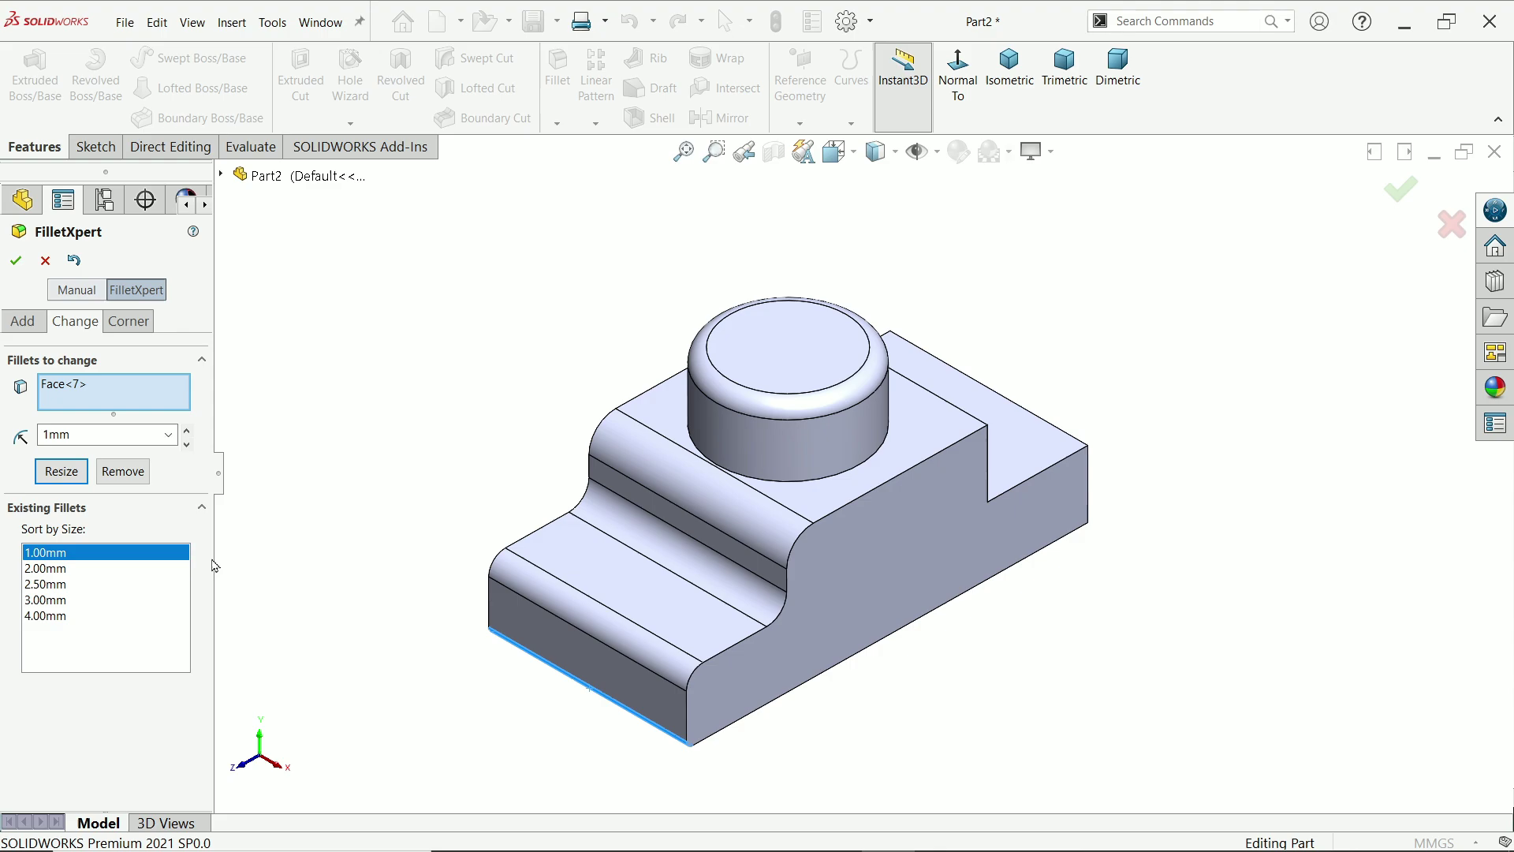
Select only the 2.50mm fillet and remove it, leaving the front top edge sharp
left_click(51, 585, "ctrl")
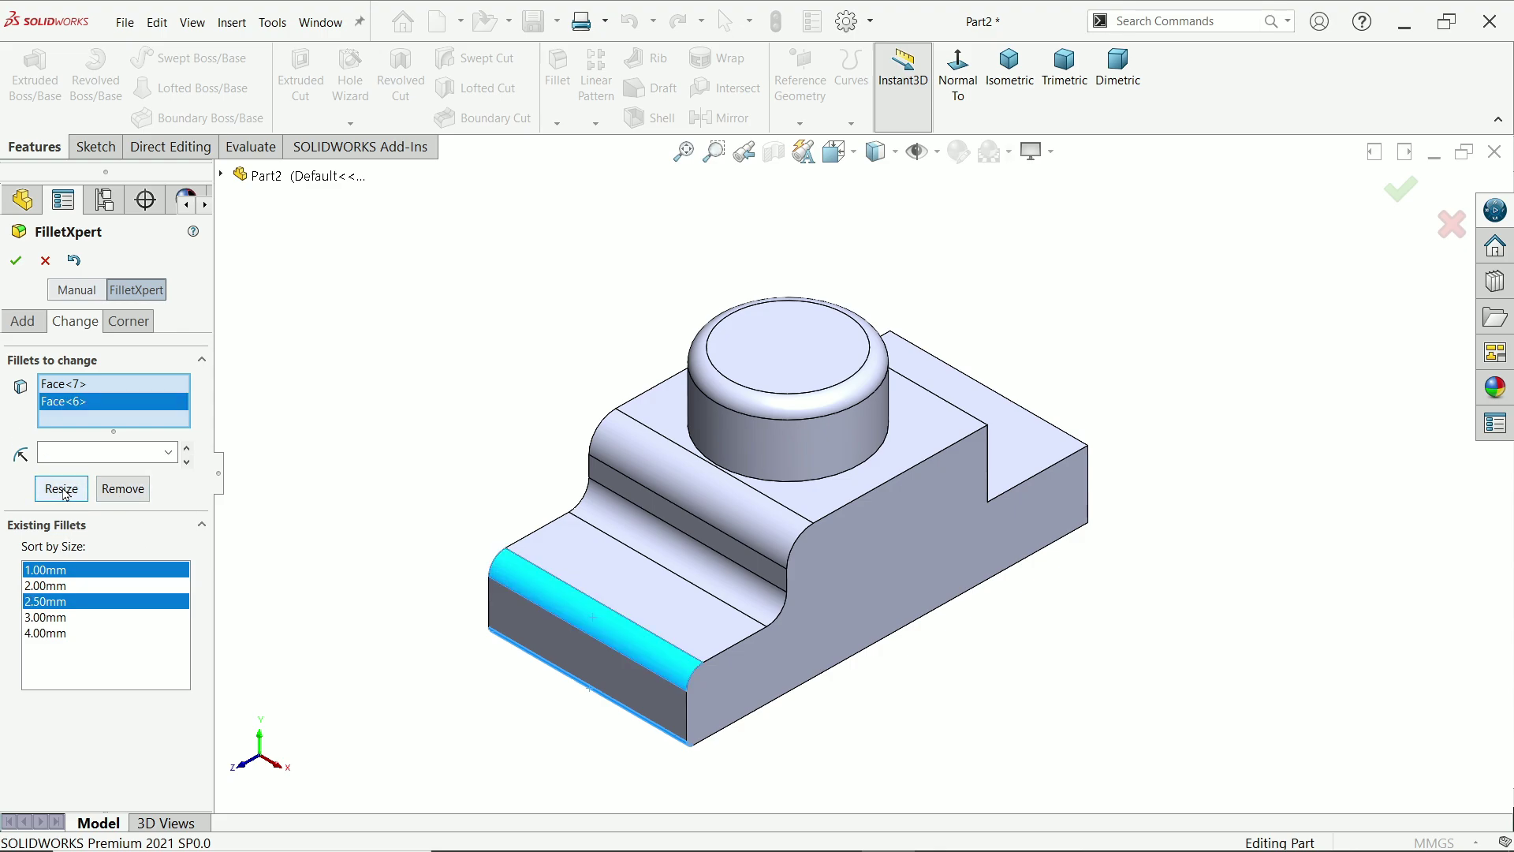
left_click(67, 571, "ctrl")
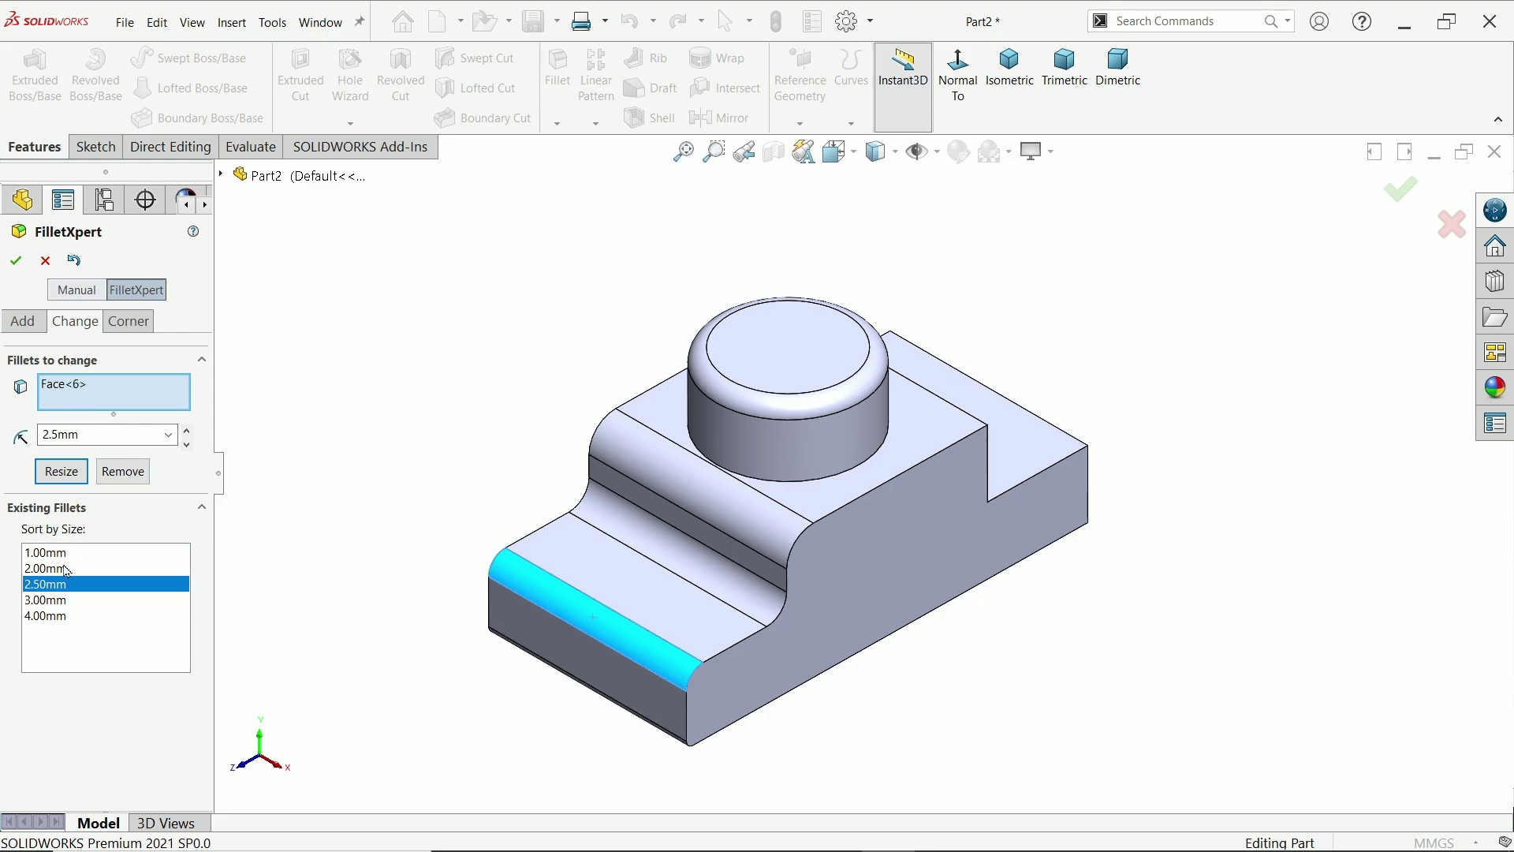
left_click(122, 472)
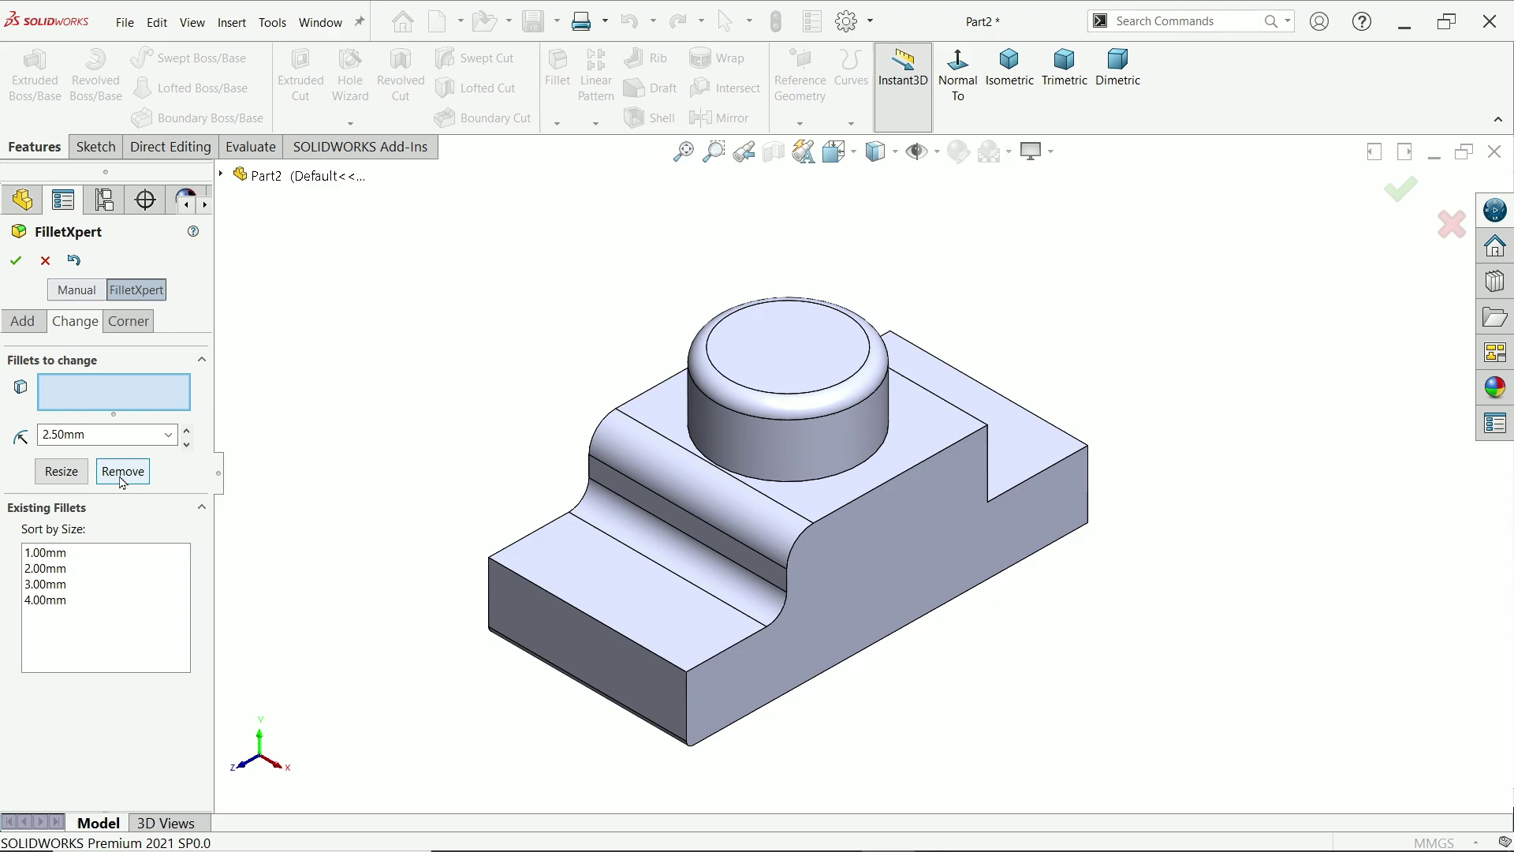
middle_click_drag(389, 632, 470, 610)
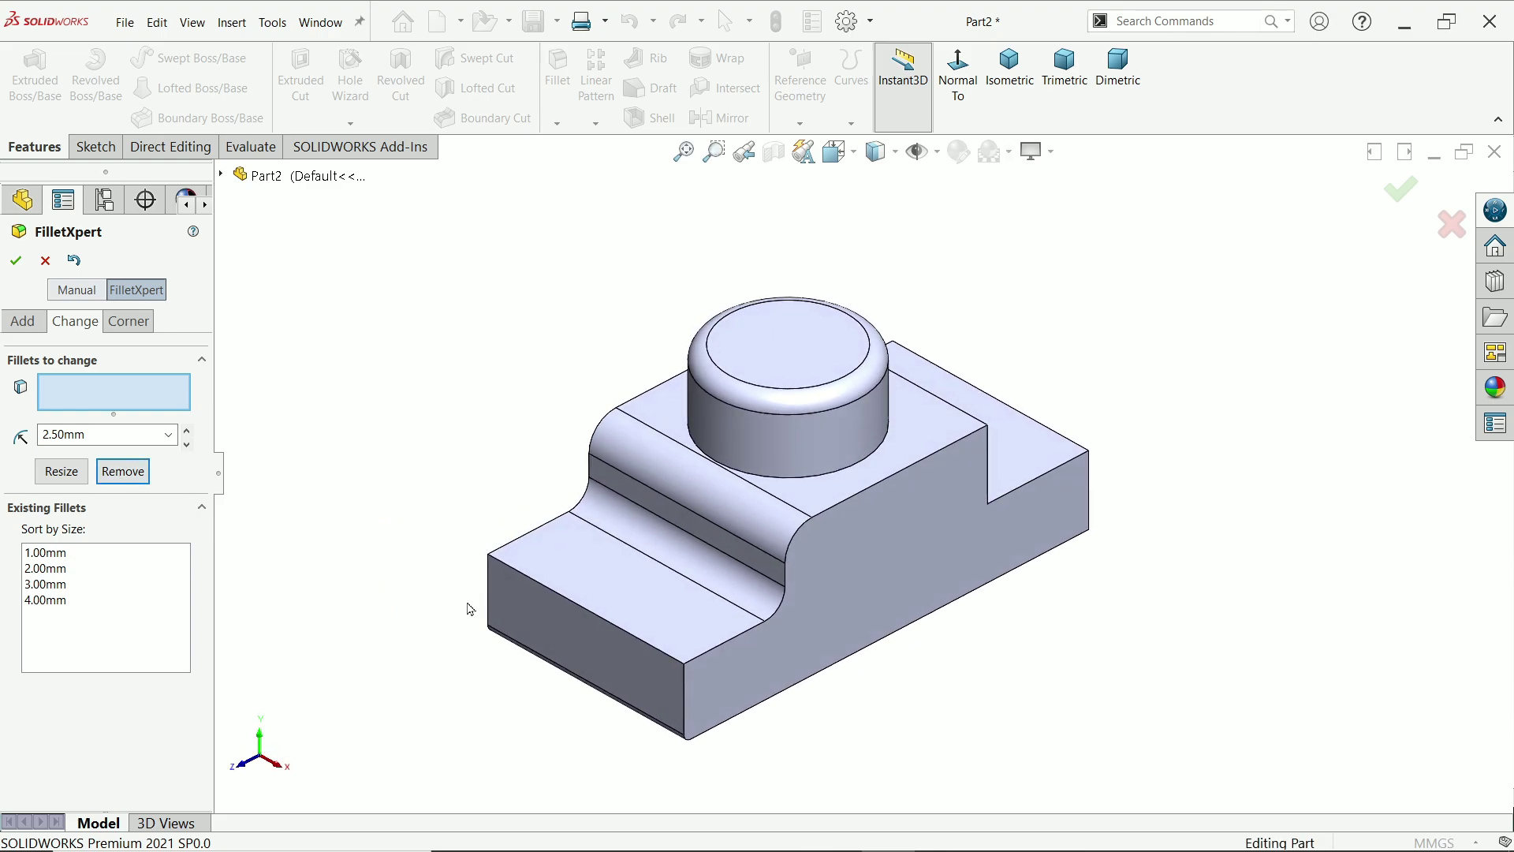
Add a new 1 mm fillet to the lower step's front top edge and close FilletXpert
left_click(24, 320)
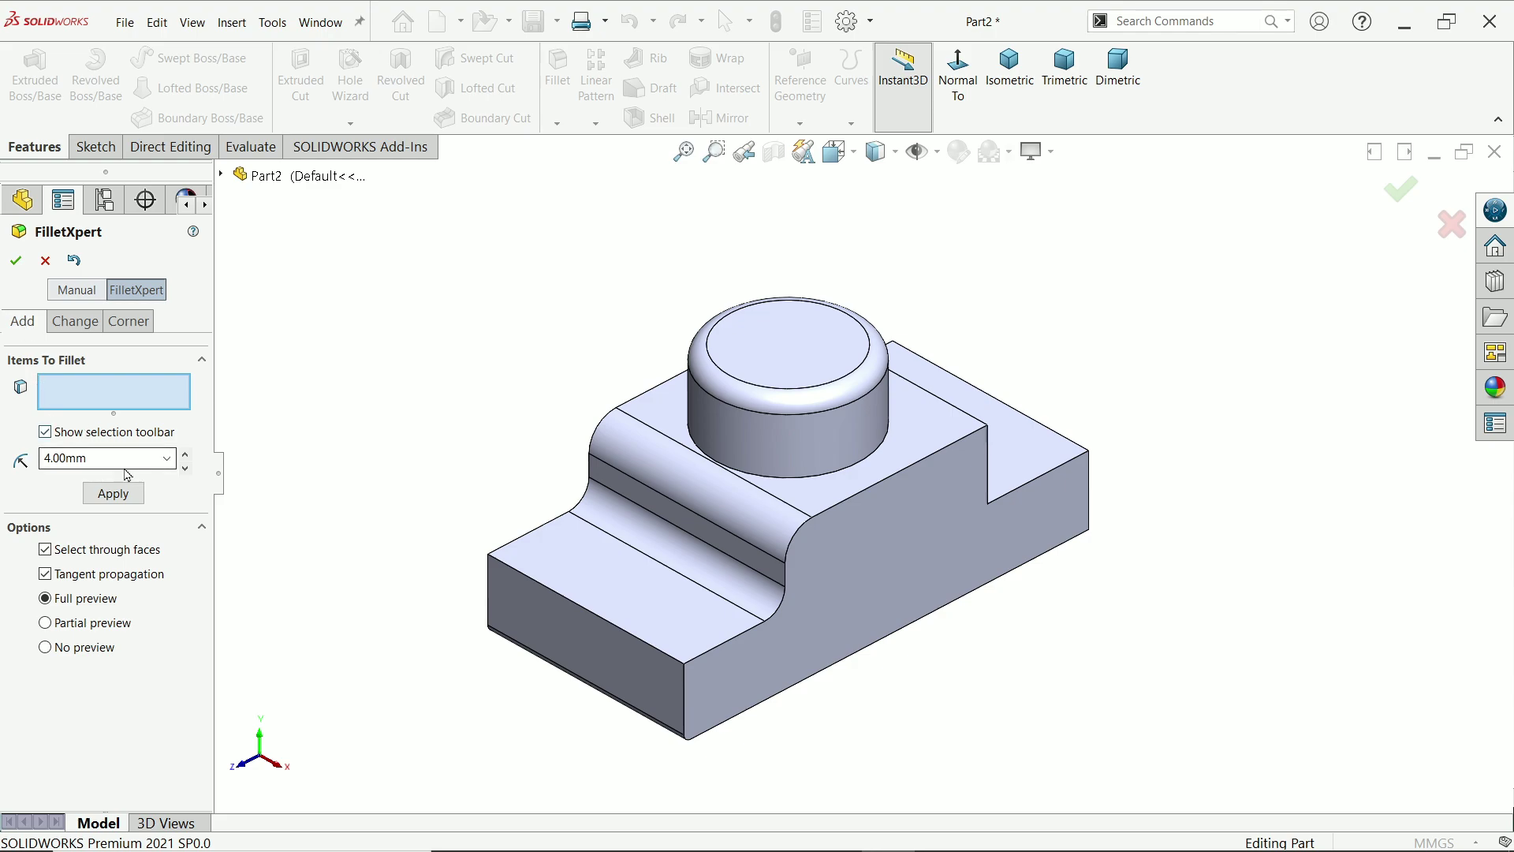
double_click(83, 458)
type("1")
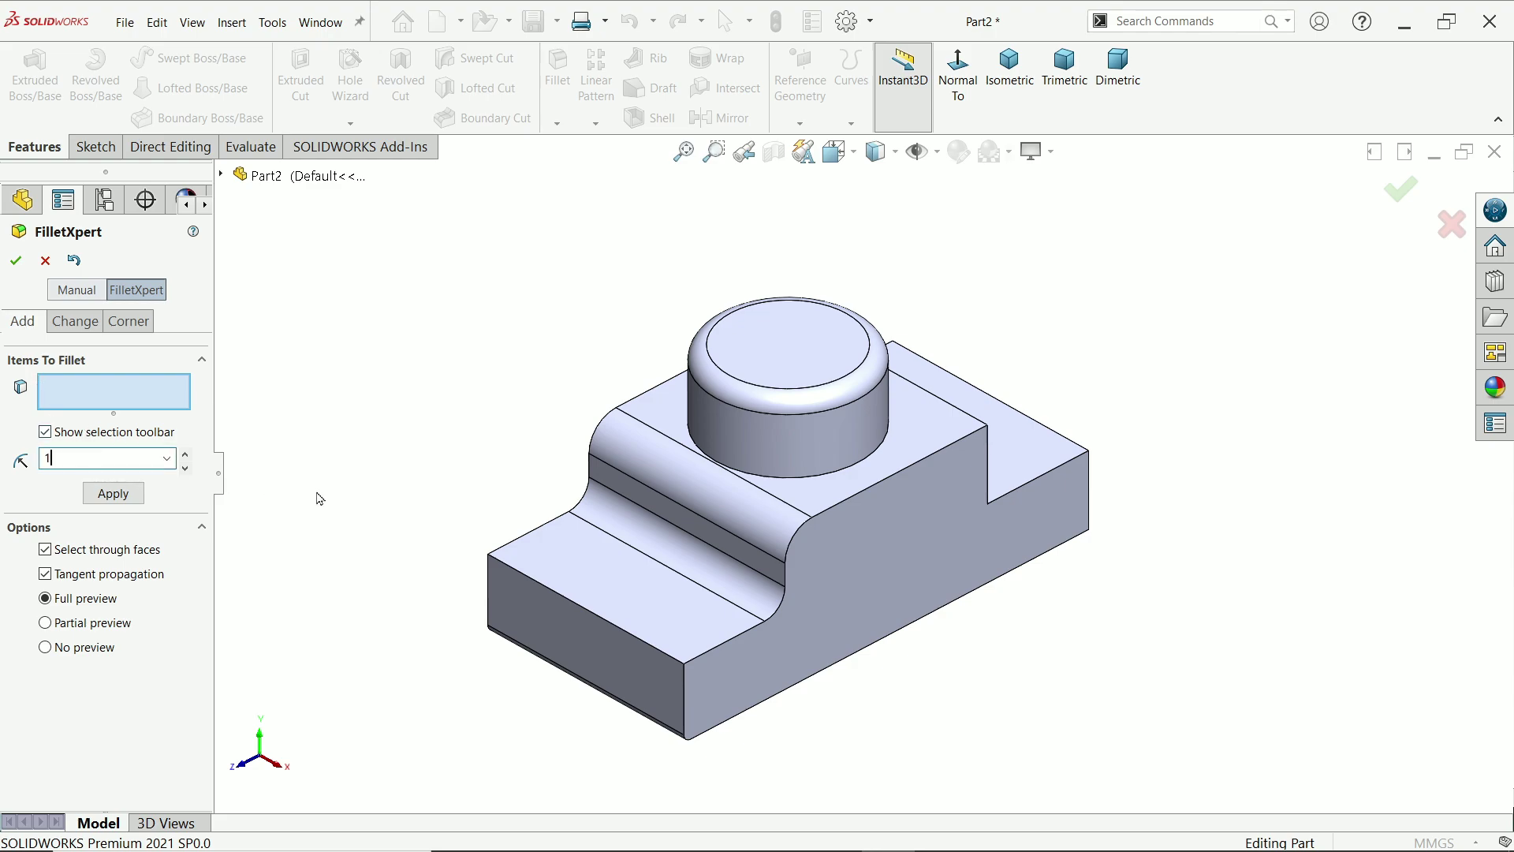
left_click(560, 600)
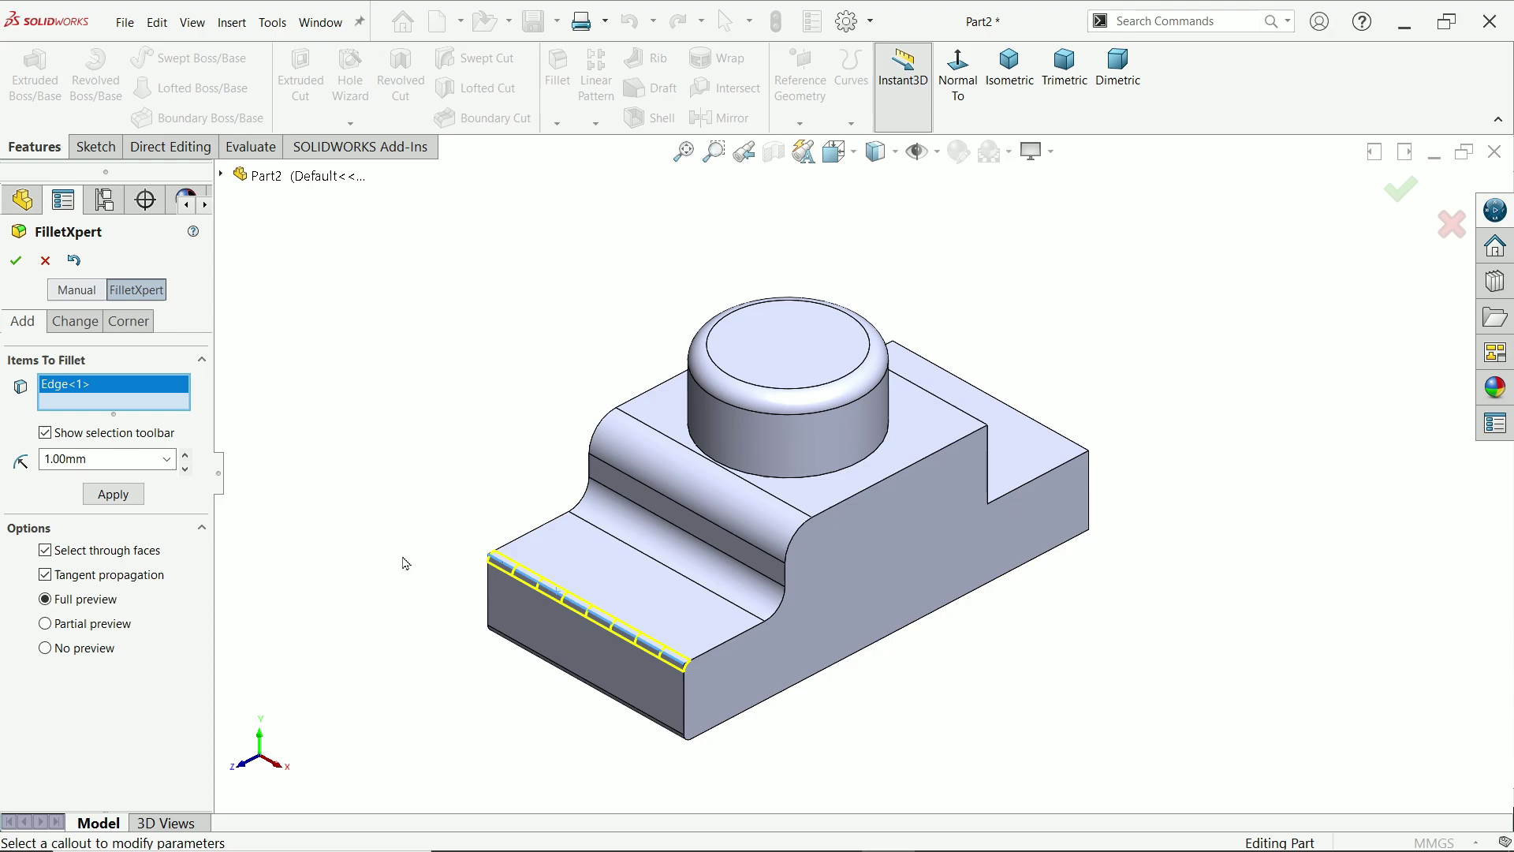
left_click(115, 493)
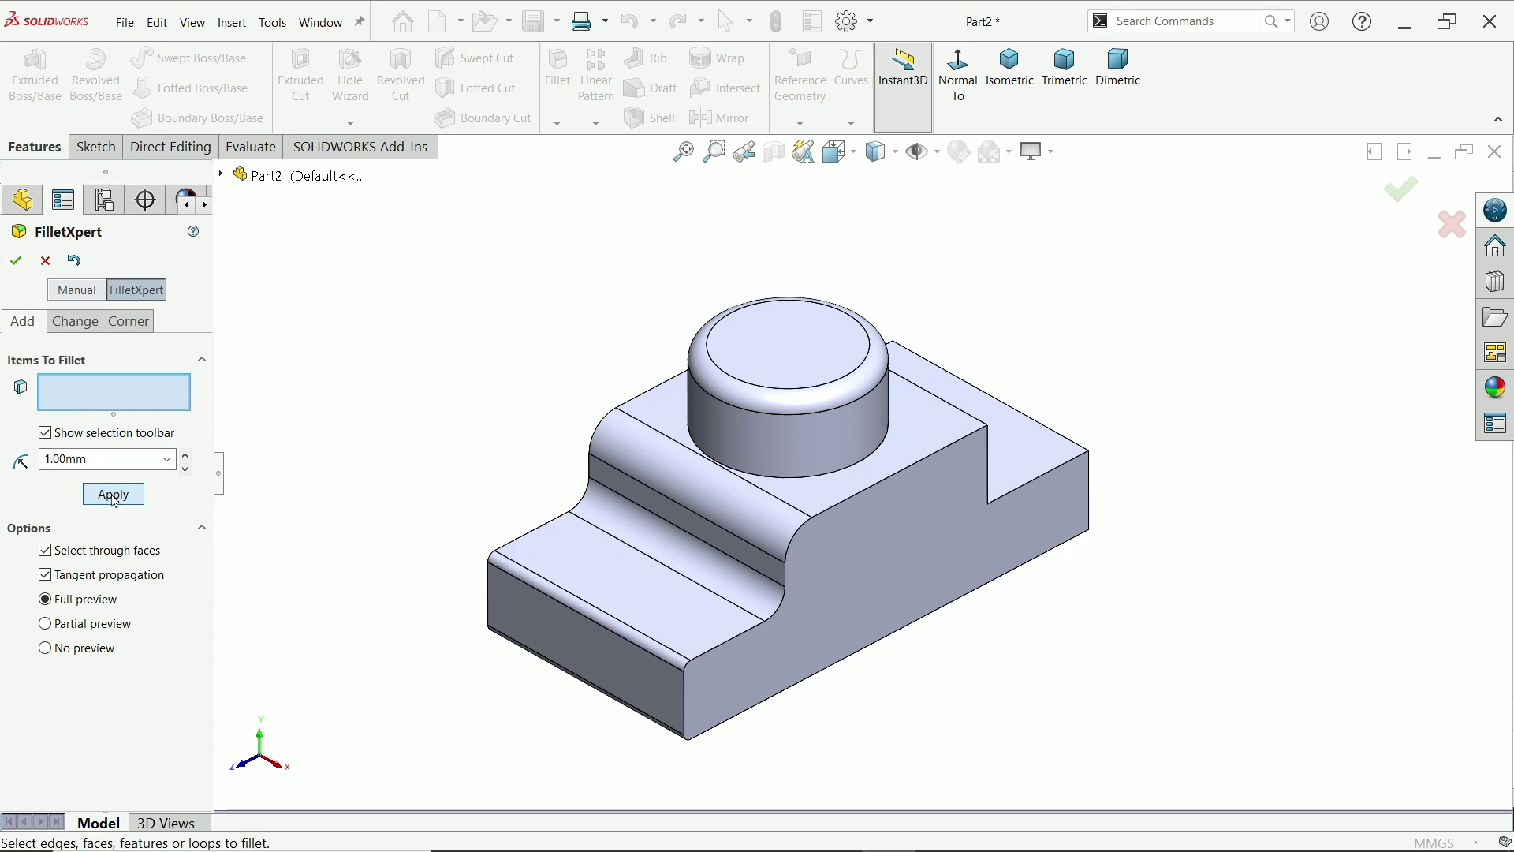
left_click(18, 262)
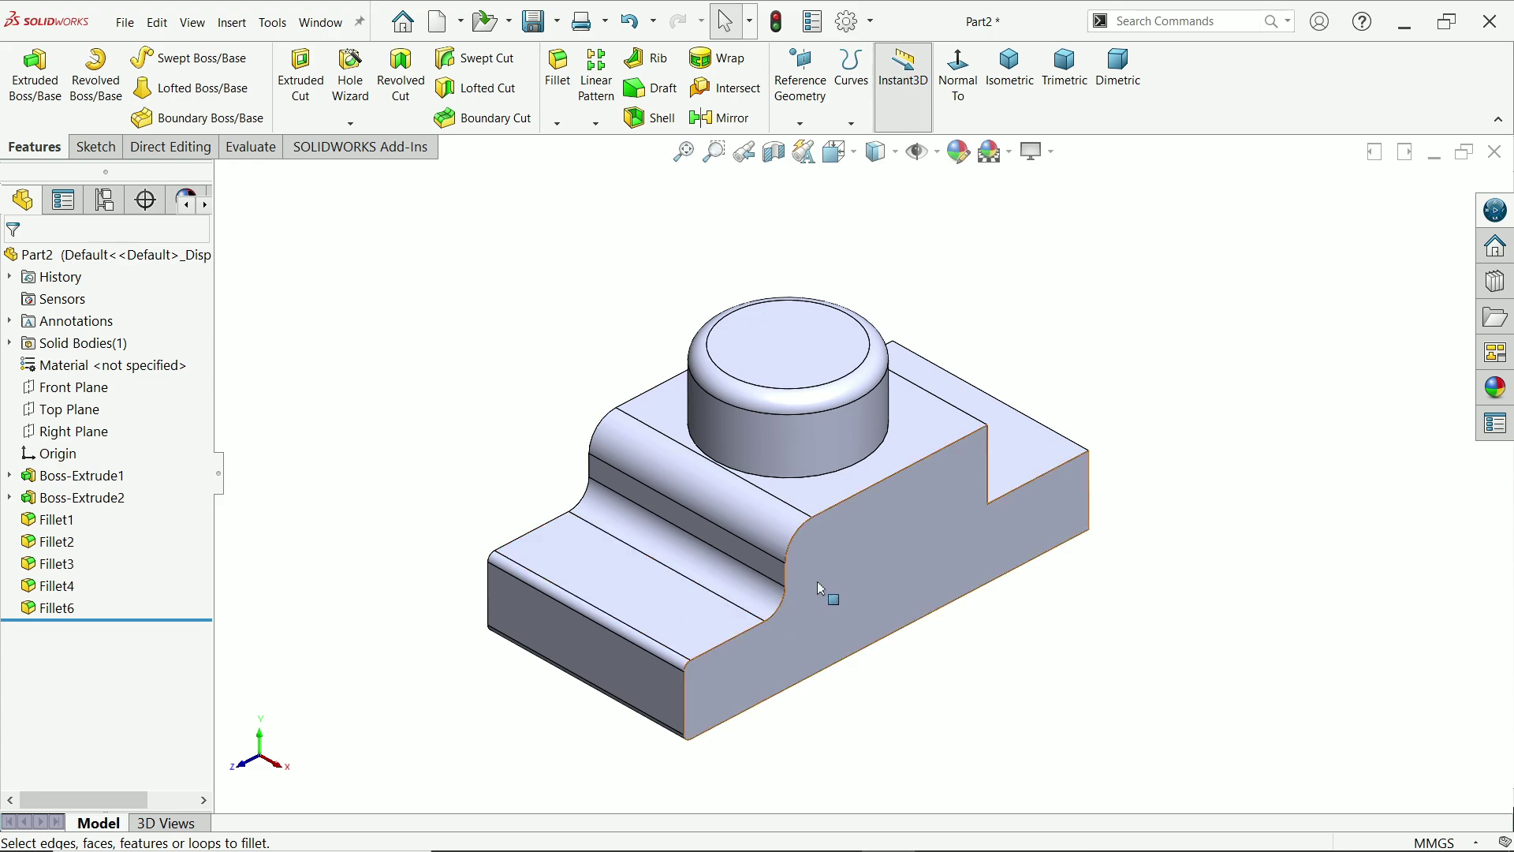
mouse_move(821, 596)
middle_mouse_down()
mouse_move(816, 552)
mouse_move(816, 579)
middle_mouse_up()
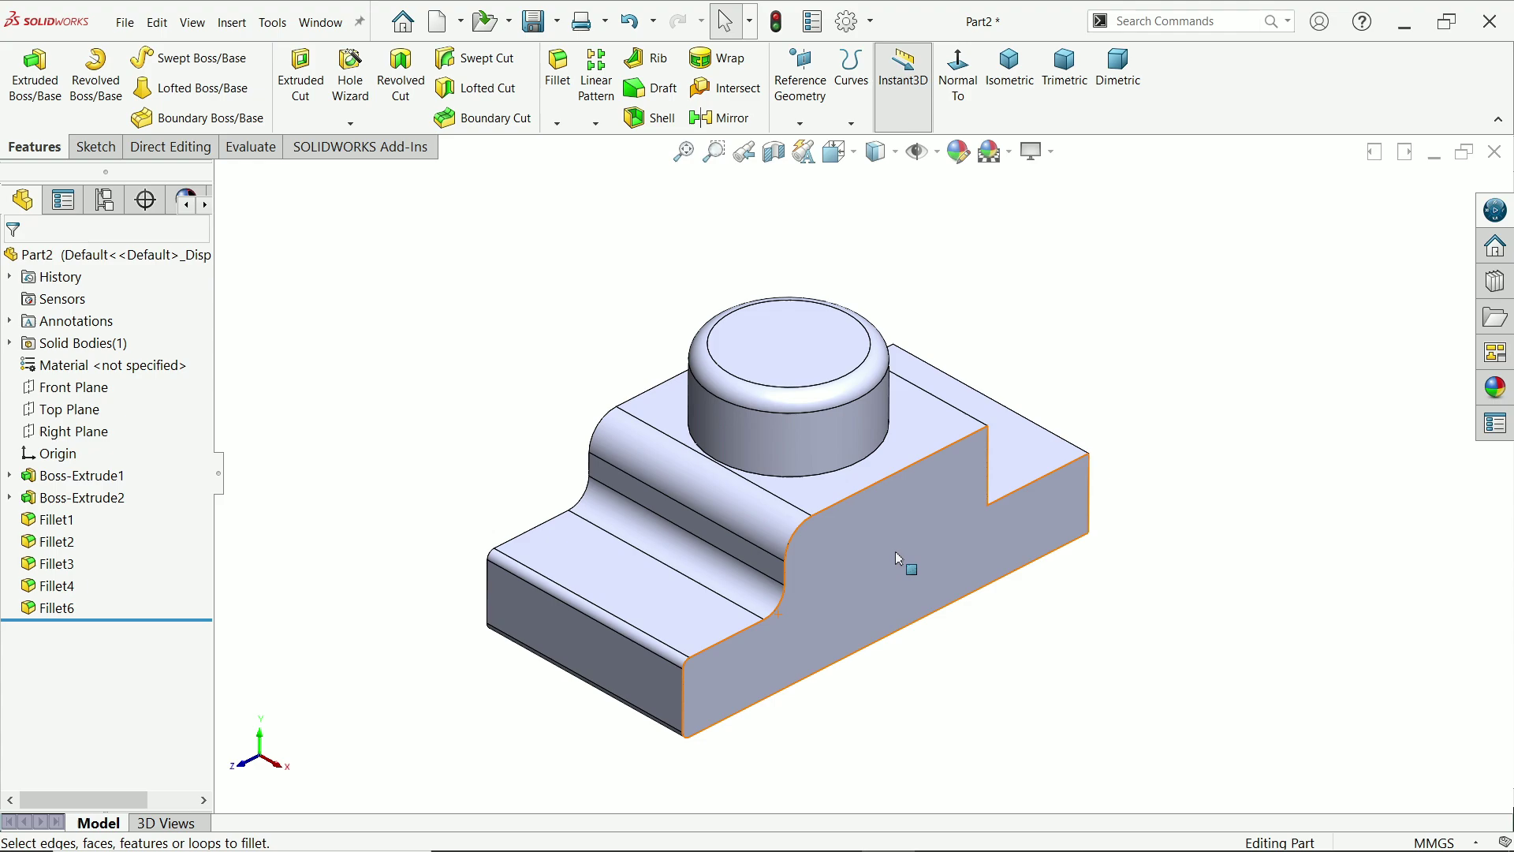
scroll(896, 551, "down", 2)
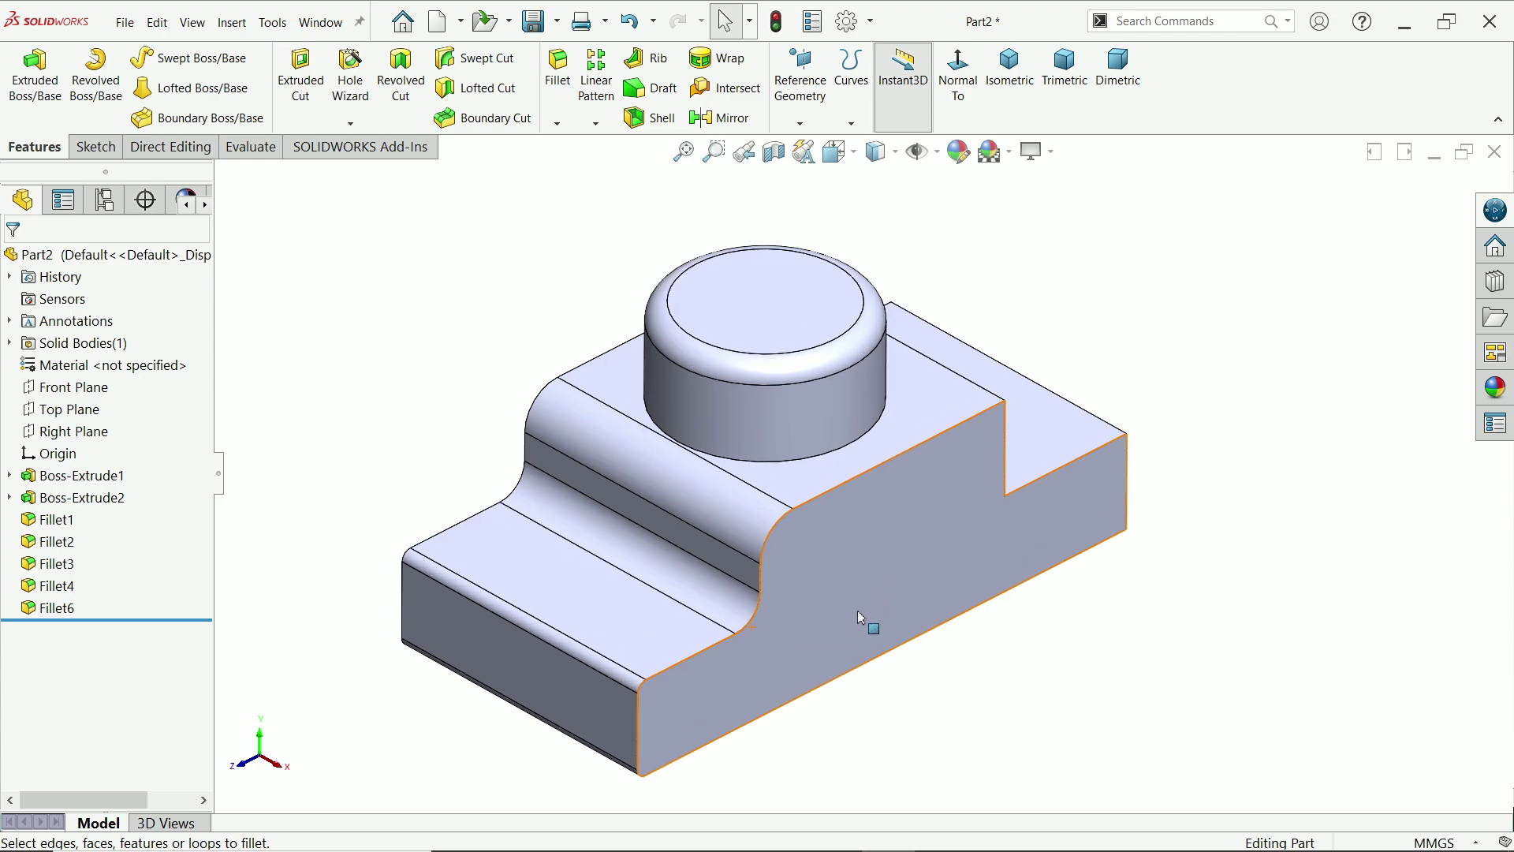